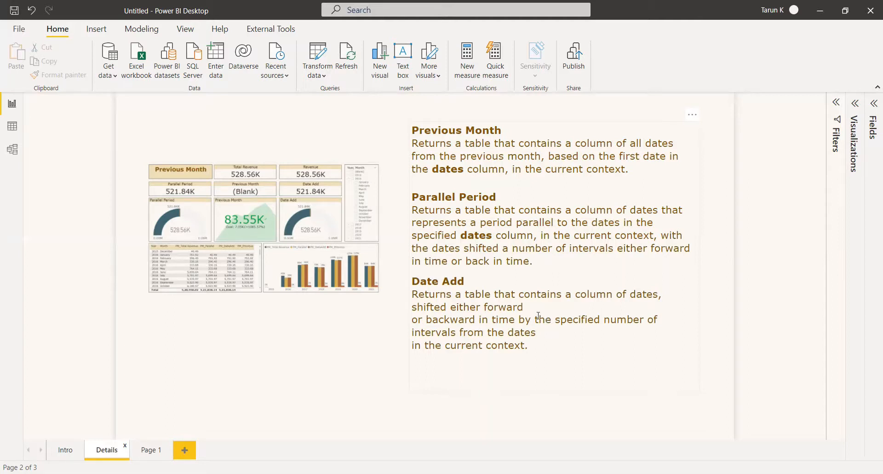
- Go to report page Page 1 and expand the Purchase and Calendar tables to show their fields
left_click(151, 449)
left_click(873, 104)
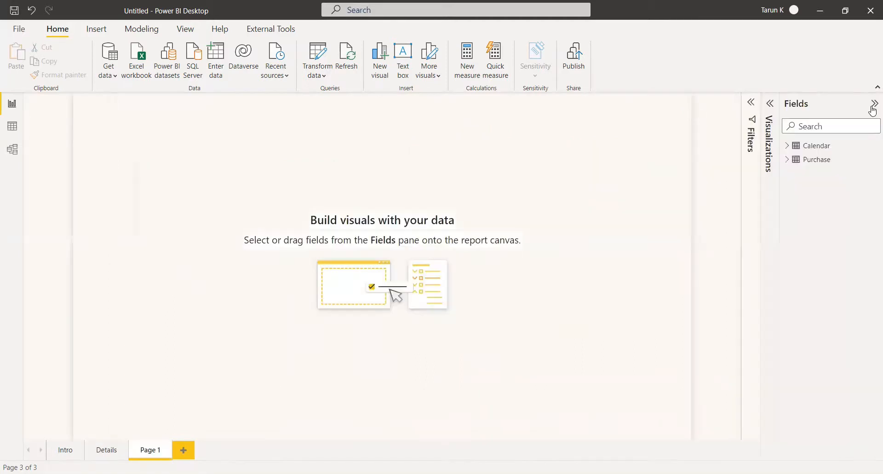
left_click(787, 159)
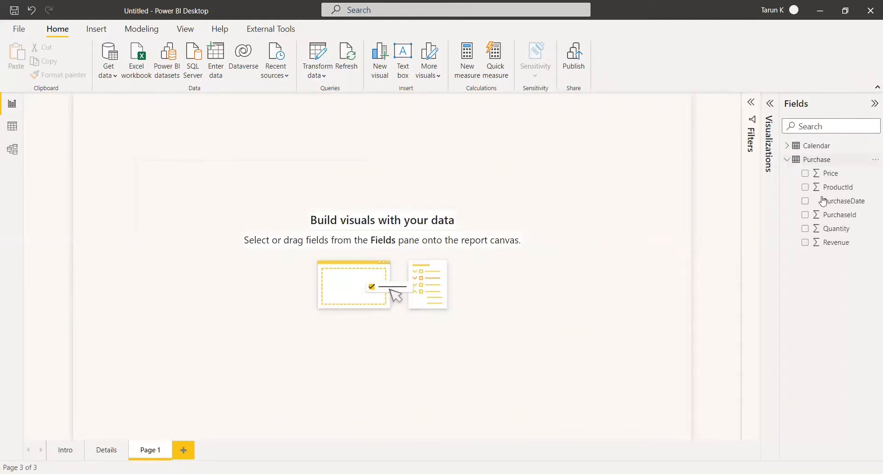
left_click(787, 146)
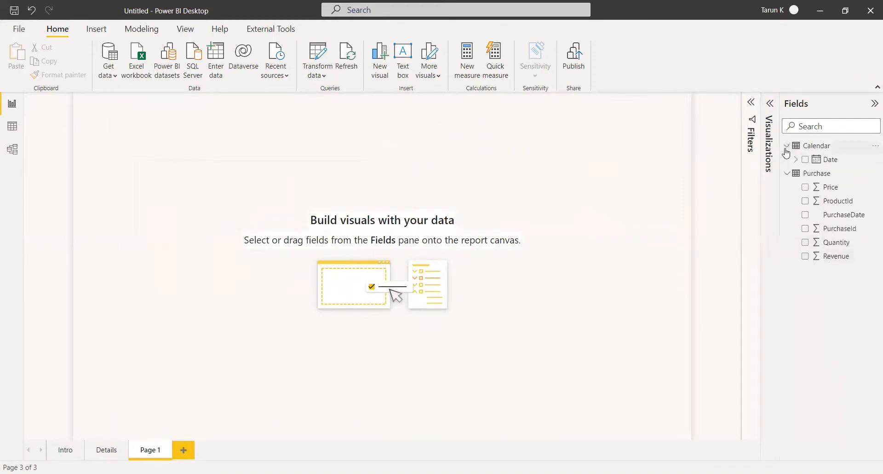
- Create a measure in the Purchase table defined as Total Revenue = SUM(Purchase[Revenue])
right_click(814, 174)
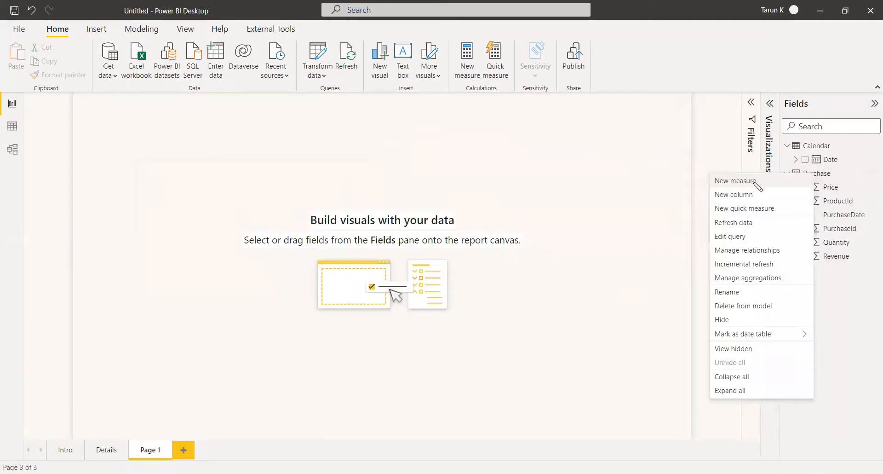
left_click(754, 185)
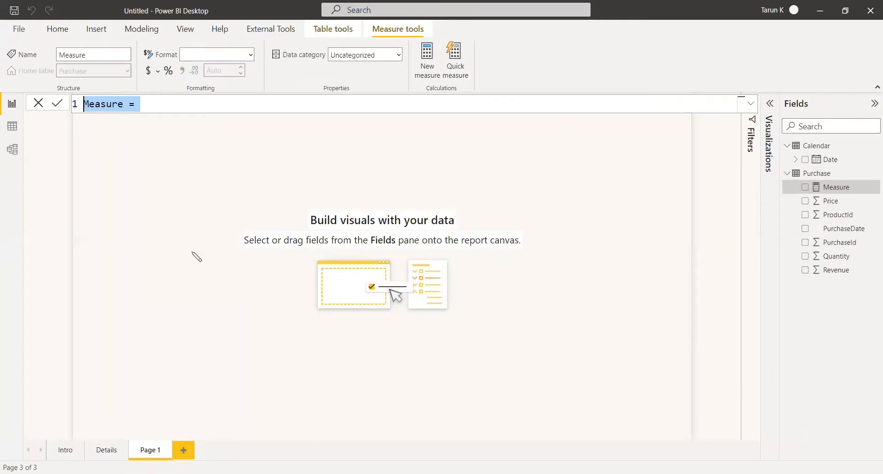
type("Total Revenue = ")
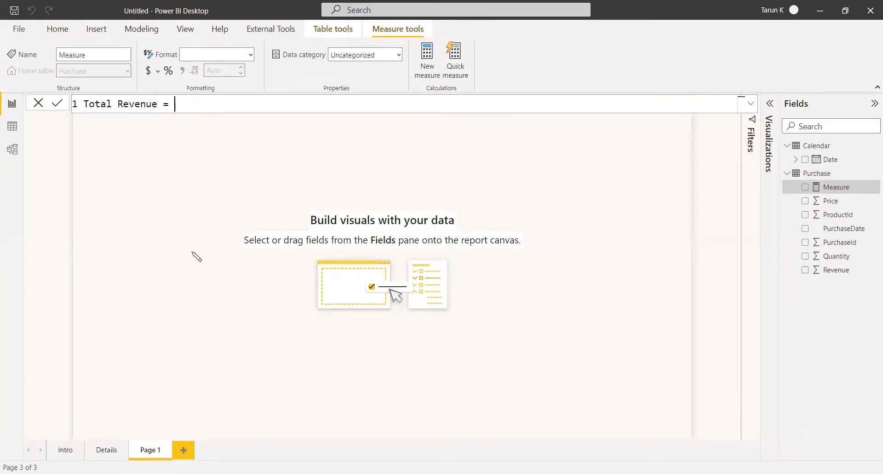
type("sum")
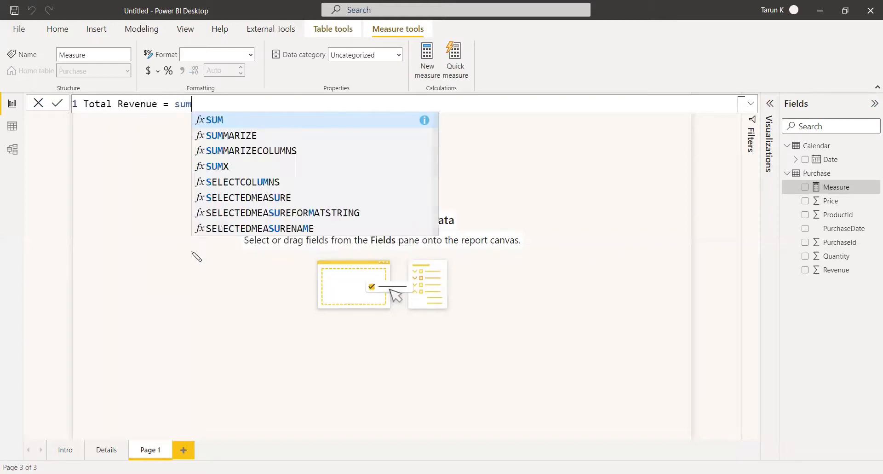
type("(")
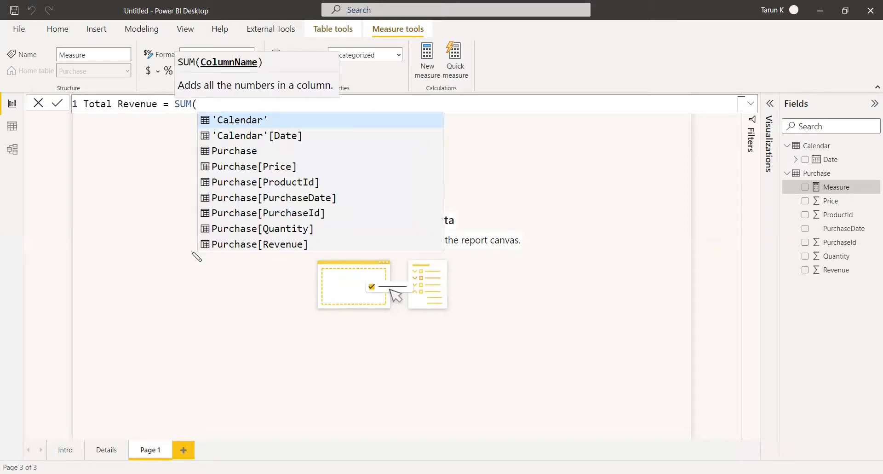
type("reve")
key("Tab")
type(")")
key("Return")
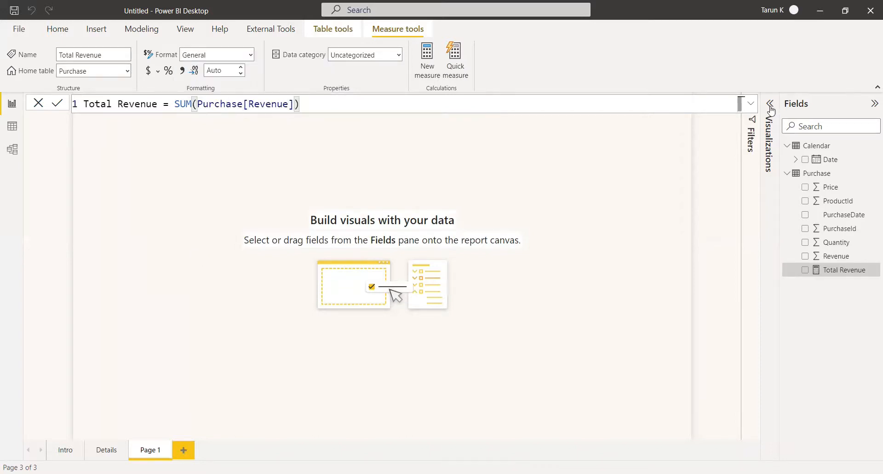
- Add an empty table visual to the page and place it in the lower-left area of the canvas
left_click(772, 107)
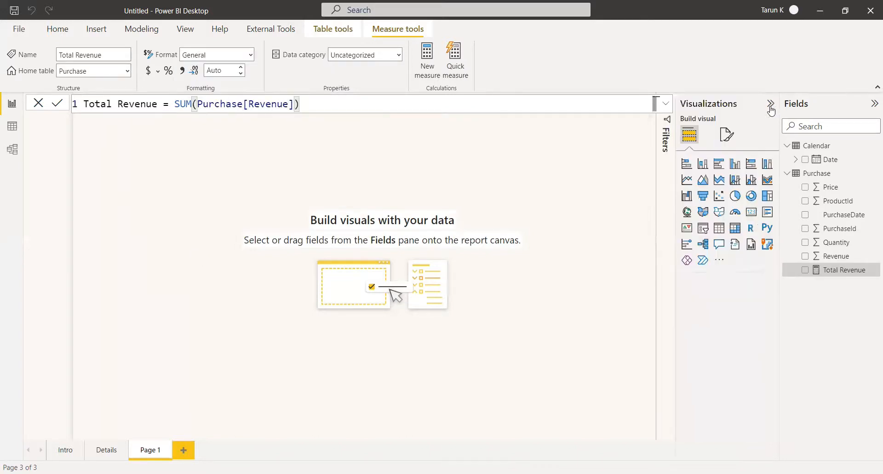
left_click(719, 227)
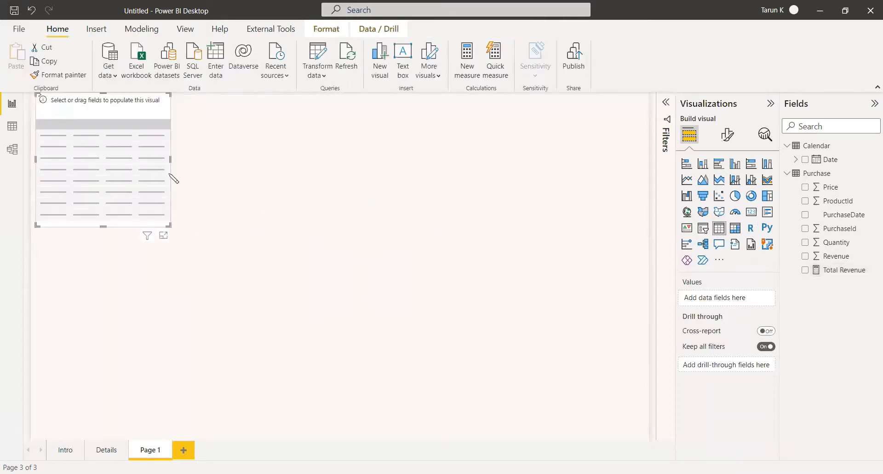
left_click_drag(147, 267, 142, 365)
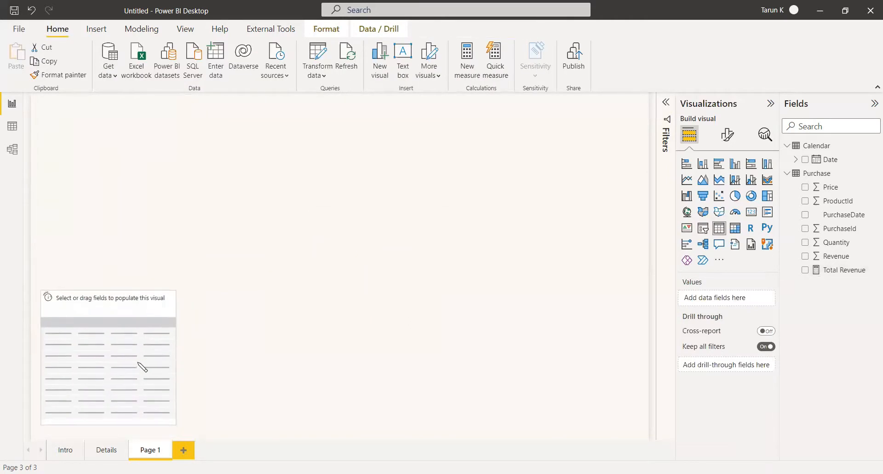
- Fill the table with the Calendar Date's Year and Month levels only, plus the Total Revenue measure
left_click(805, 159)
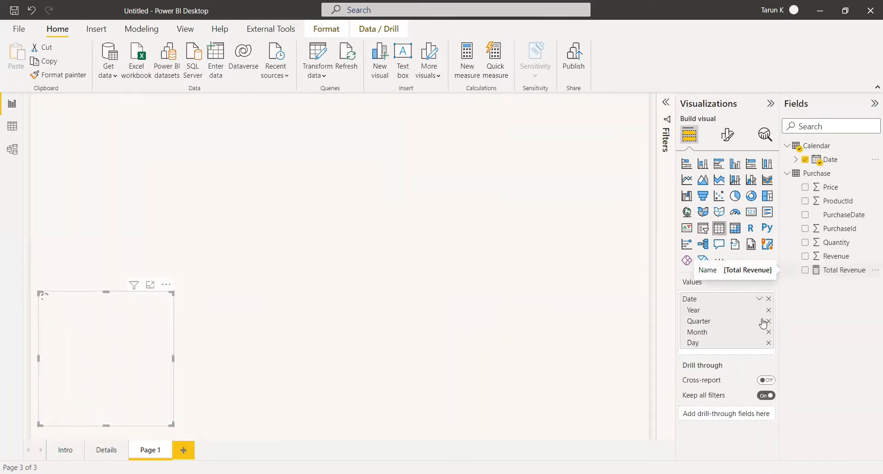
left_click(769, 321)
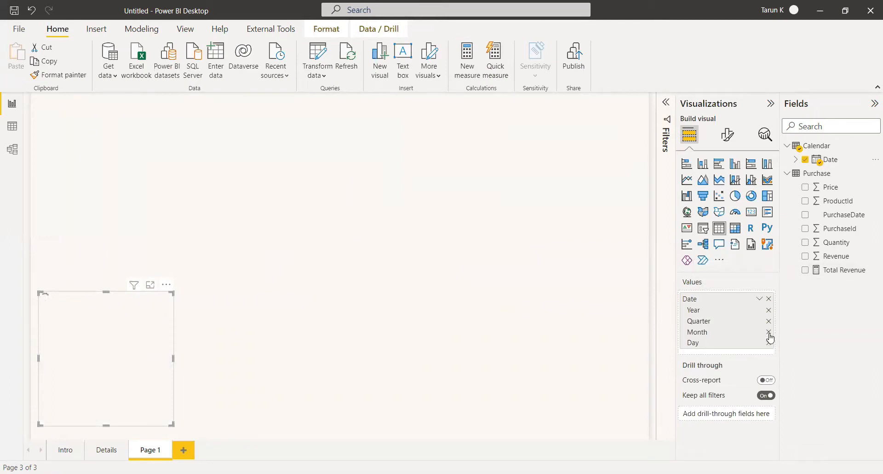
left_click(769, 332)
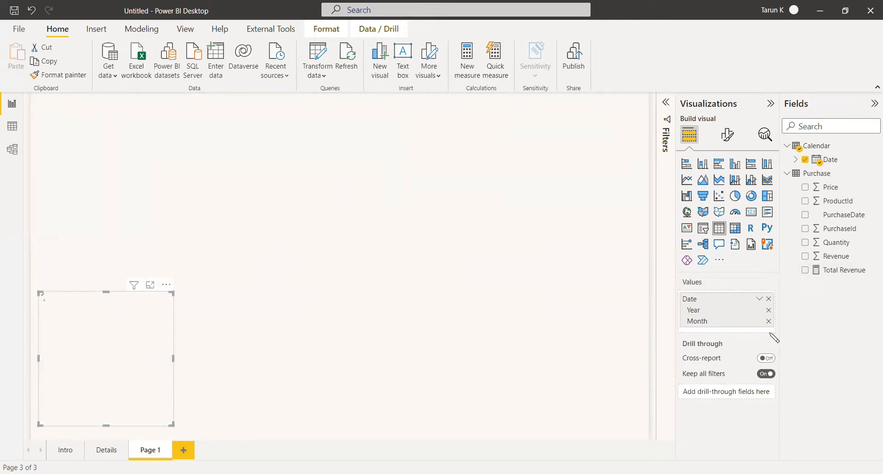
left_click(805, 270)
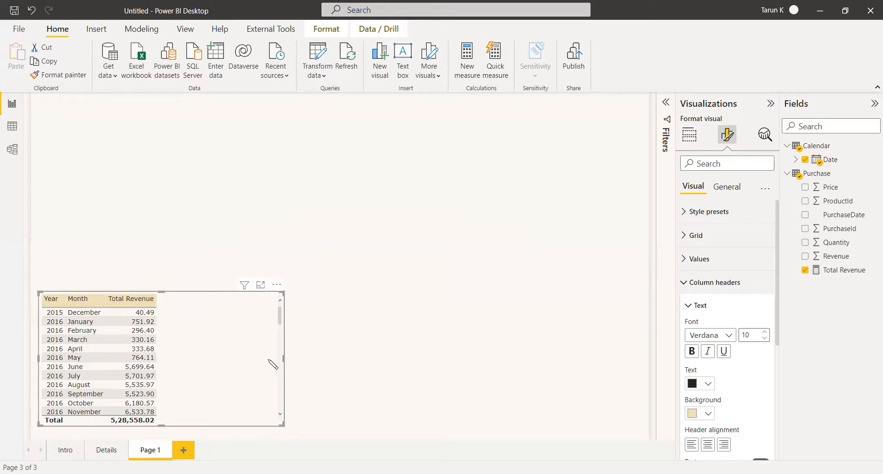
left_click(298, 221)
- Start a new measure in the Purchase table named Date Add, beginning its formula with CALCULATE([Total Revenue],
right_click(815, 173)
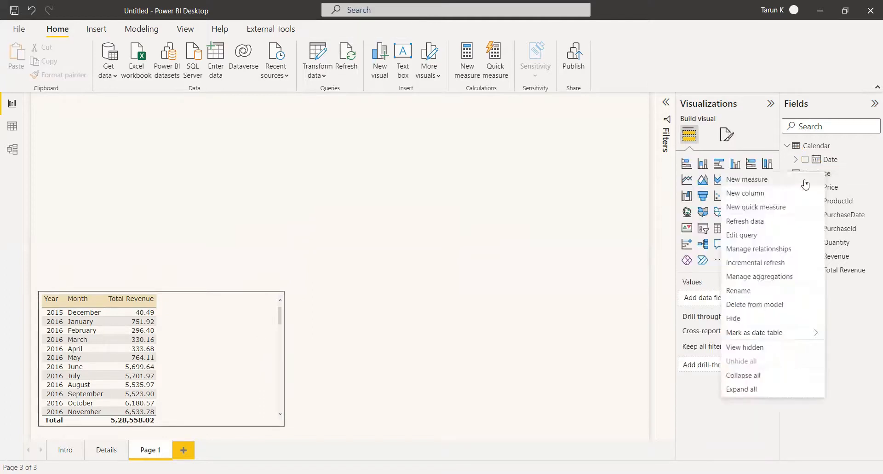
left_click(789, 182)
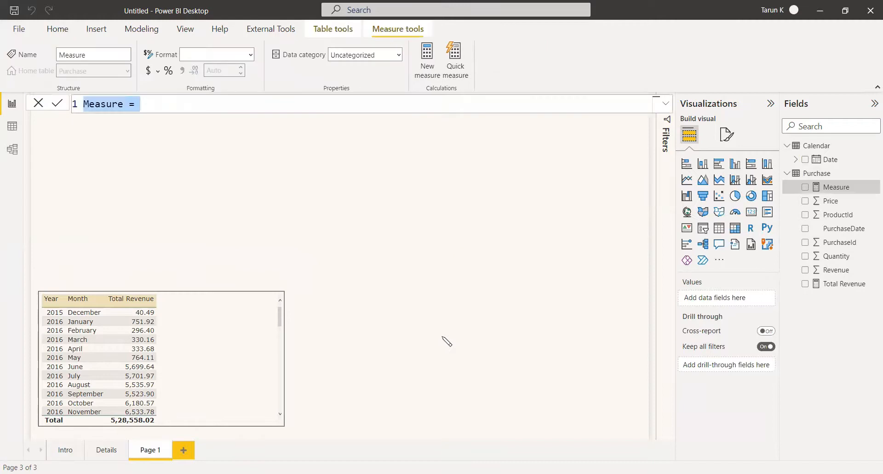
type("Da")
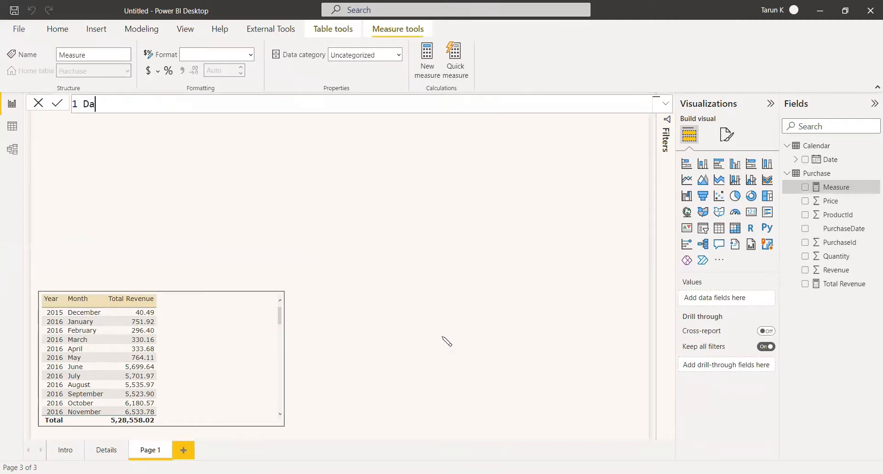
type("te Add = CALCULATE(")
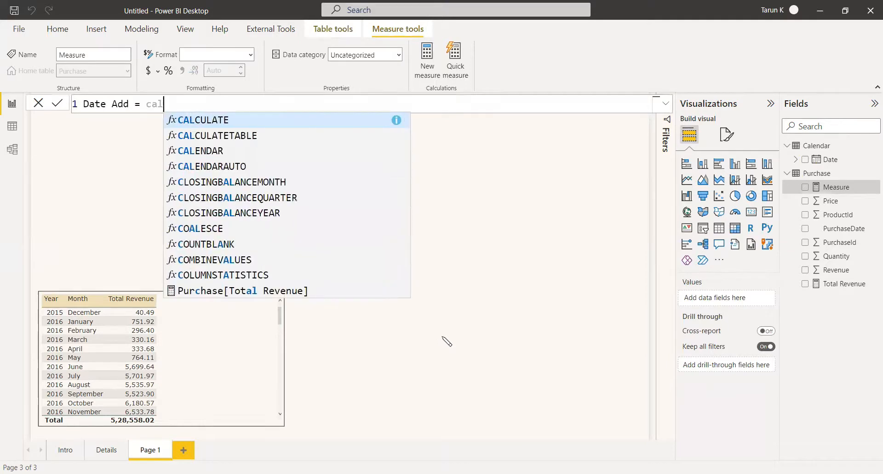
type("total")
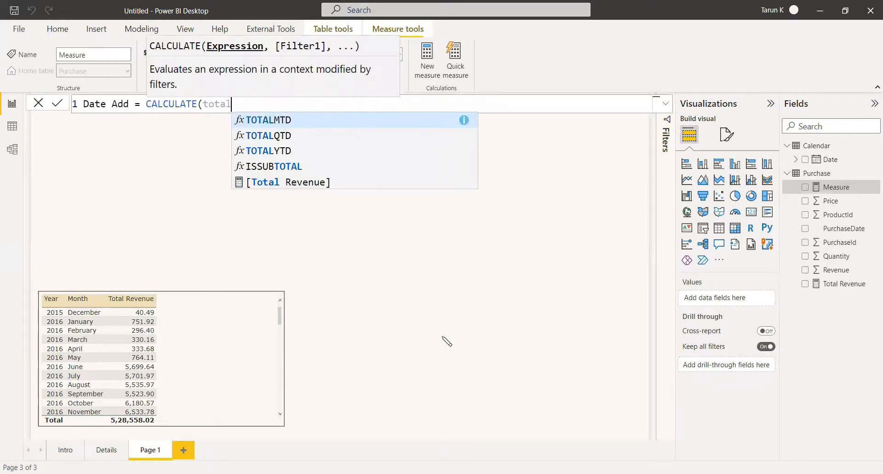
key("Down")
key("Down")
key("Down")
key("Down")
key("Tab")
type(",")
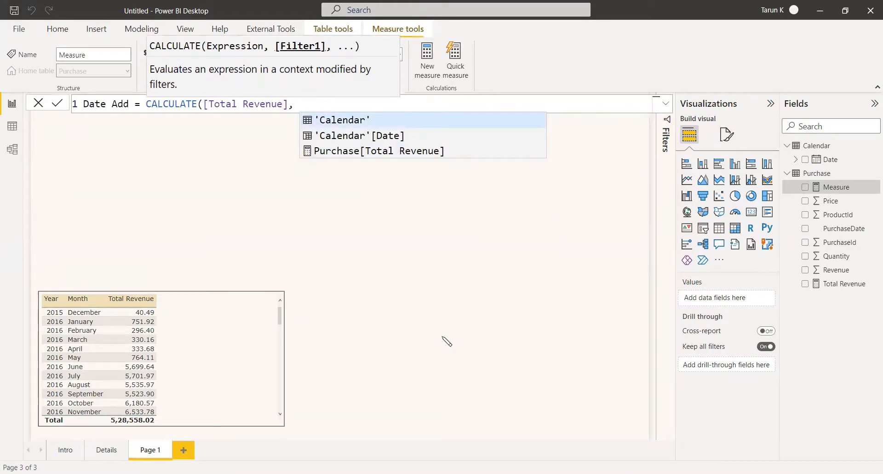
- Add DATEADD as the filter of the Date Add formula, with 'Calendar'[Date] as its dates argument
type(" DA")
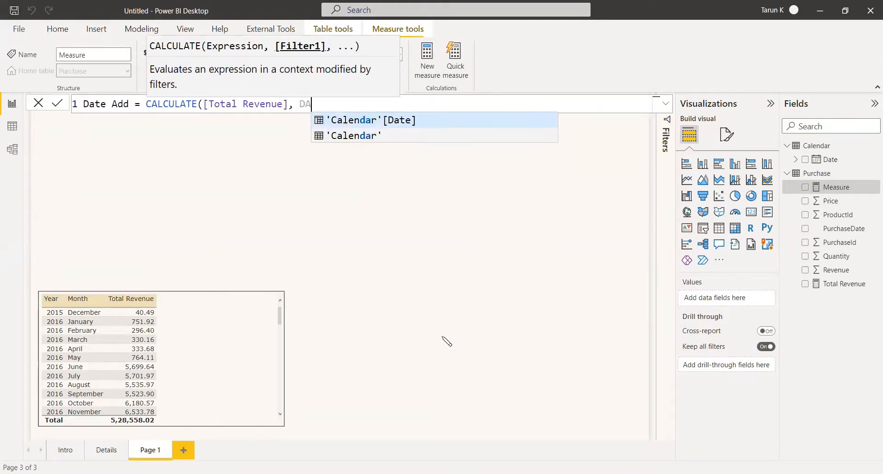
type("TEADD(")
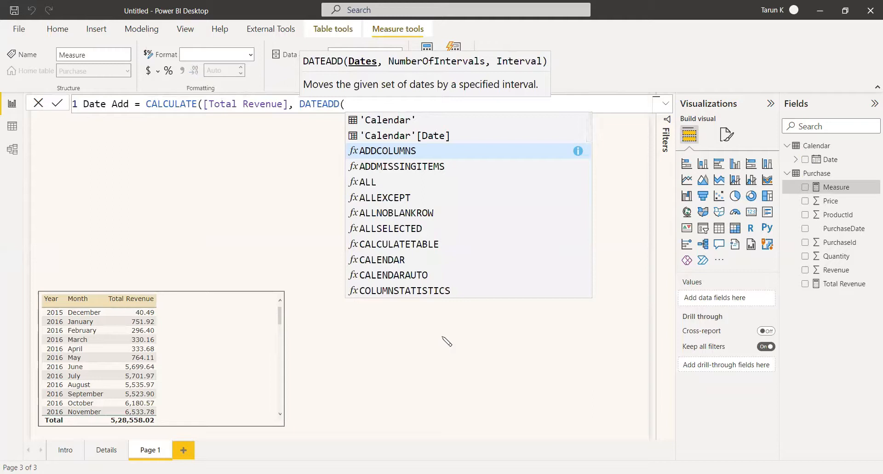
type("date")
key("Down")
key("Down")
key("Down")
key("Down")
key("Down")
key("Down")
key("Down")
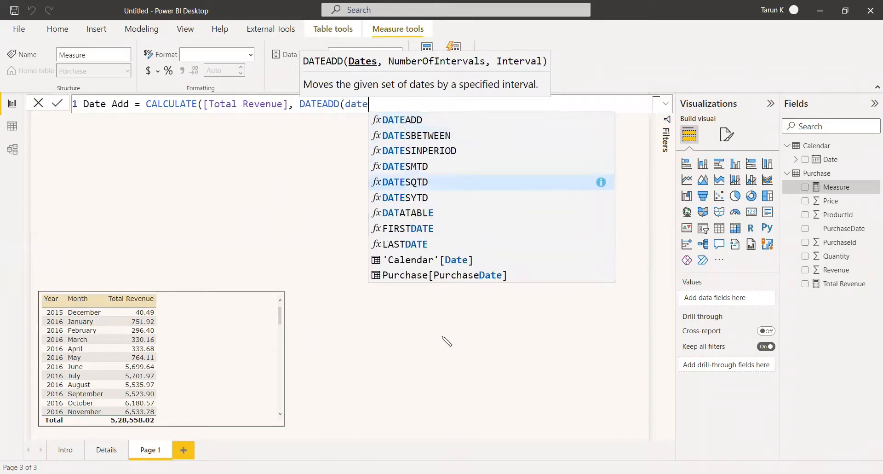
key("Down")
key("Down")
key("Tab")
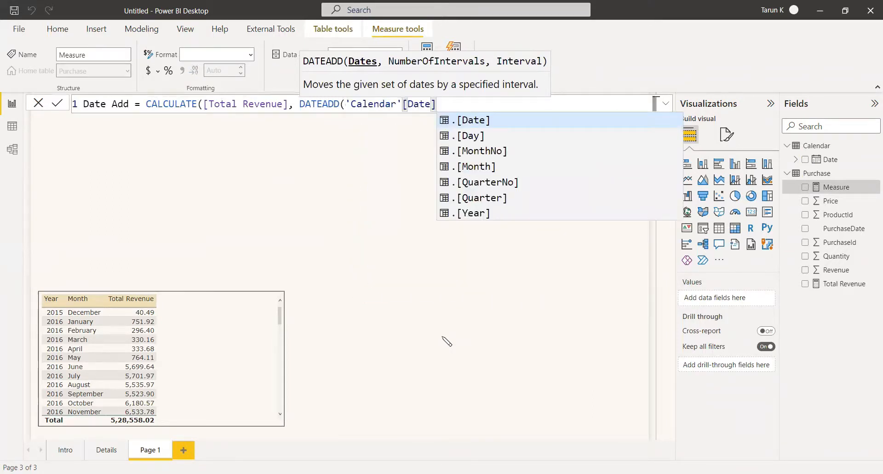
- Complete the DATEADD arguments with an interval of -1 and MONTH, close the formula and commit the measure
type(", -1")
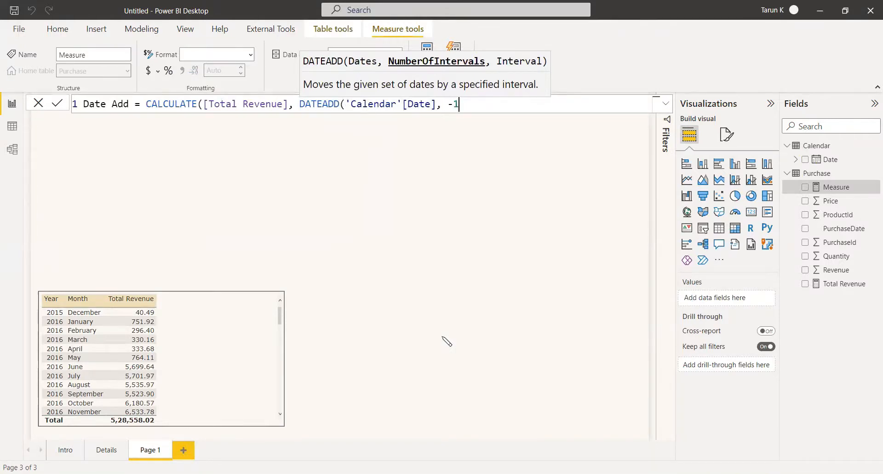
type(",")
key("Escape")
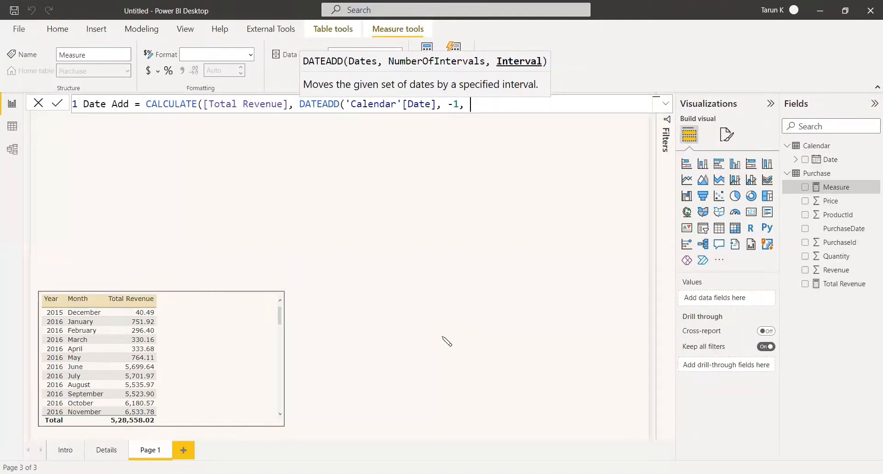
type("MONTH")
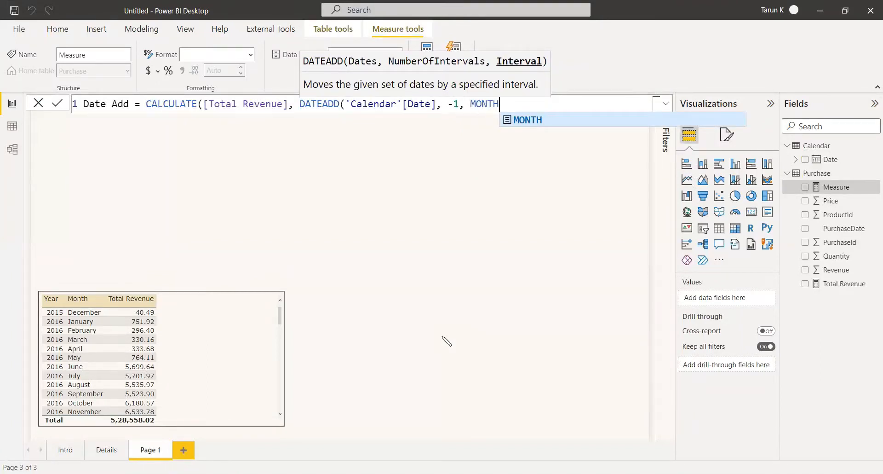
type(")")
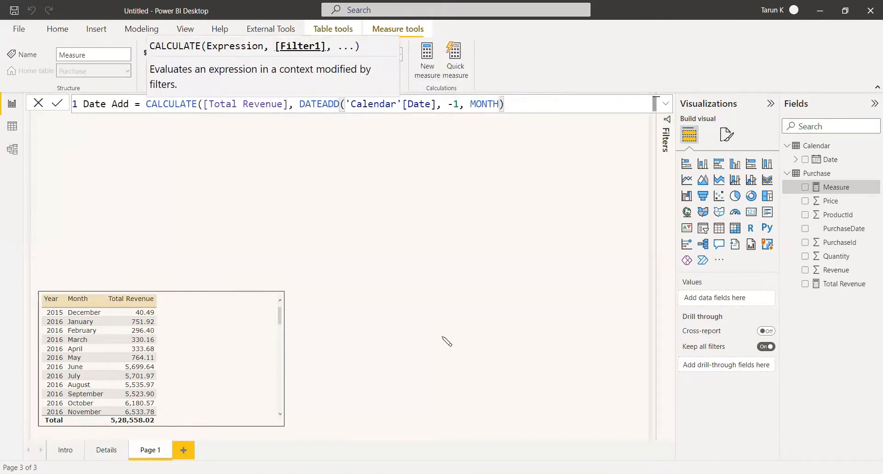
type(")")
key("Return")
- Add the Date Add measure to the table visual and compare its monthly values with Total Revenue
left_click(258, 358)
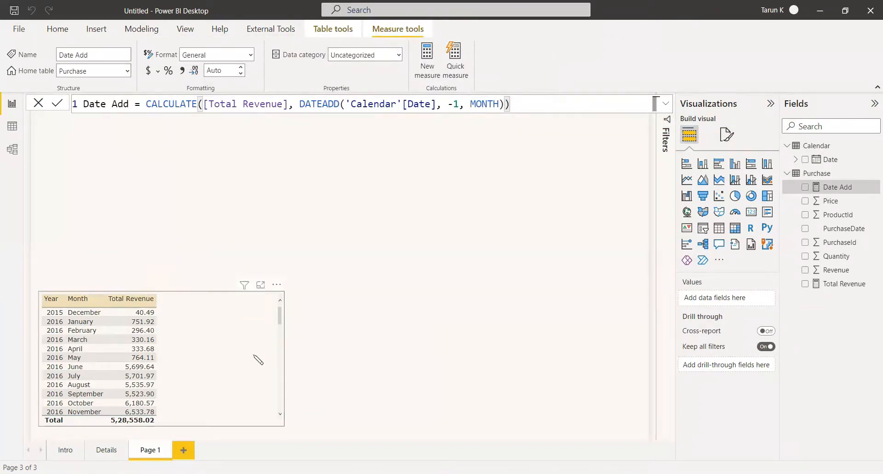
left_click(806, 188)
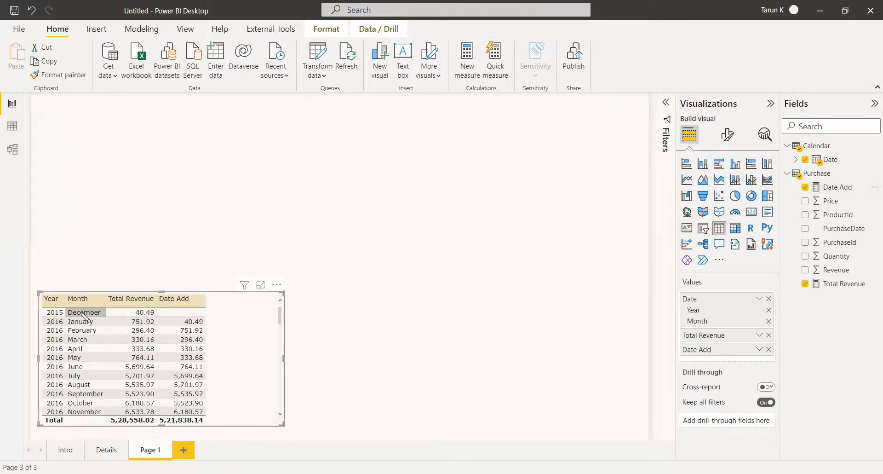
mouse_move(151, 317)
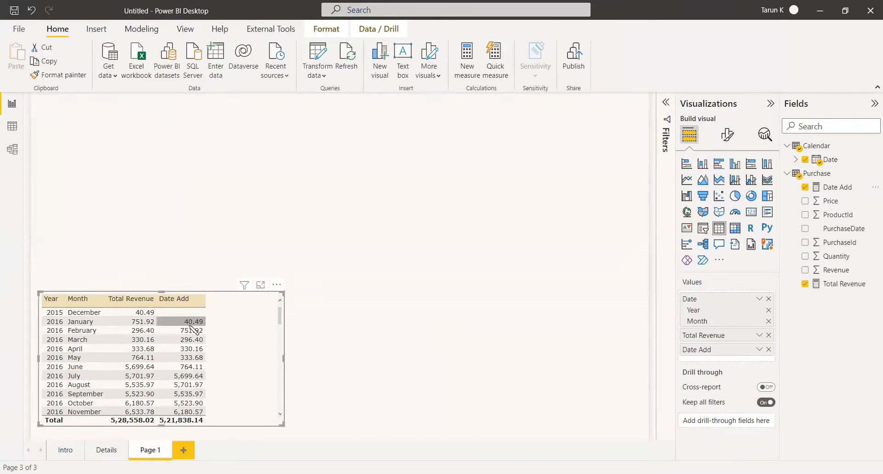
mouse_move(198, 330)
- Insert a new card visual on the page showing the Total Revenue measure
left_click(395, 326)
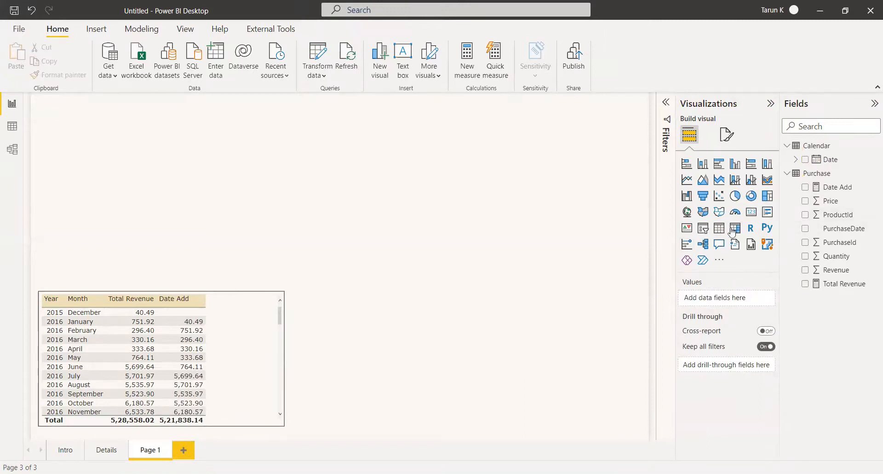
left_click(751, 212)
left_click(805, 284)
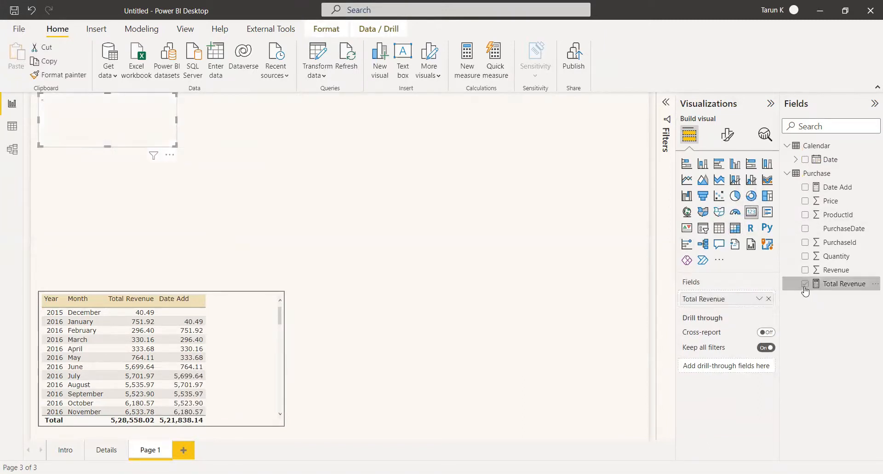
- Shift the Total Revenue card slightly down so it sits fully within the report page's upper corner
left_click(300, 237)
left_click(170, 140)
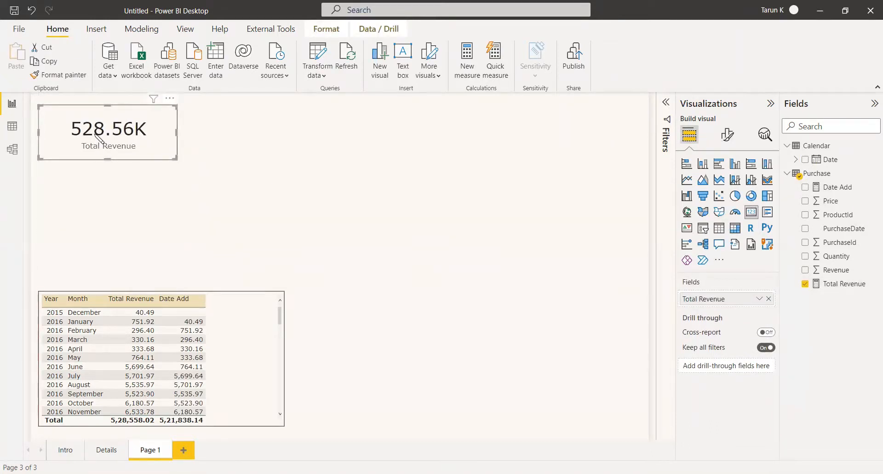
left_click(249, 151)
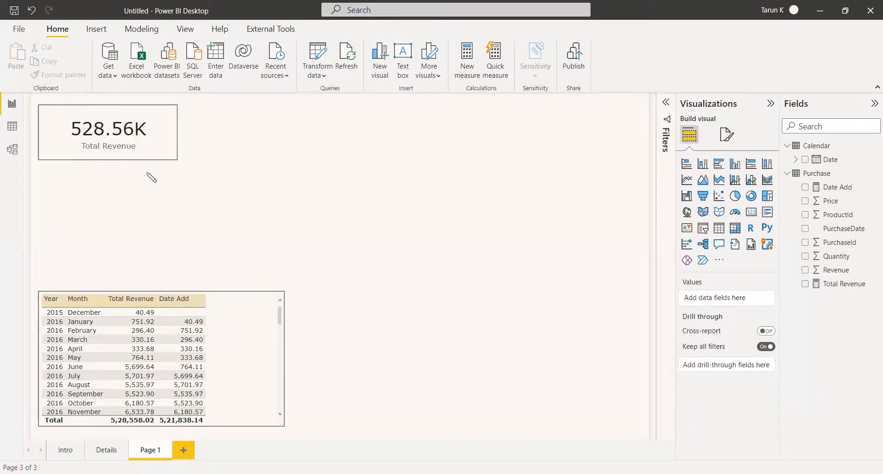
- Add a slicer on the Calendar Date hierarchy with only the Year and Month levels, and place it along the page's right edge
left_click(703, 228)
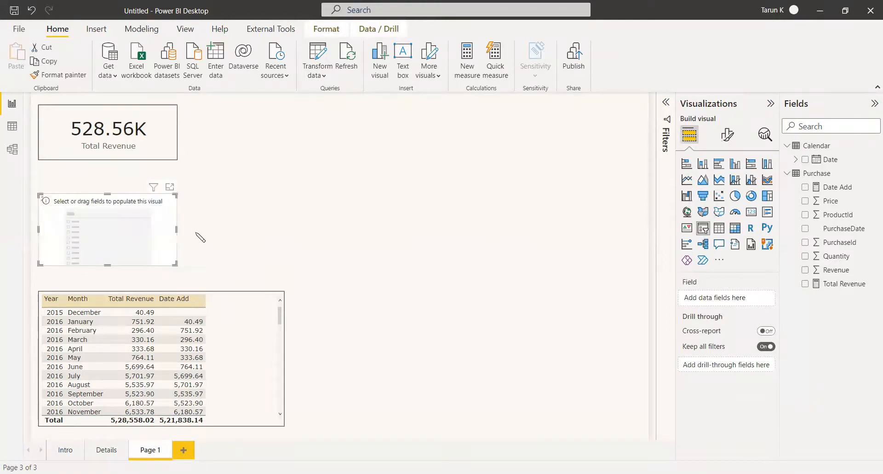
left_click(806, 159)
left_click(759, 298)
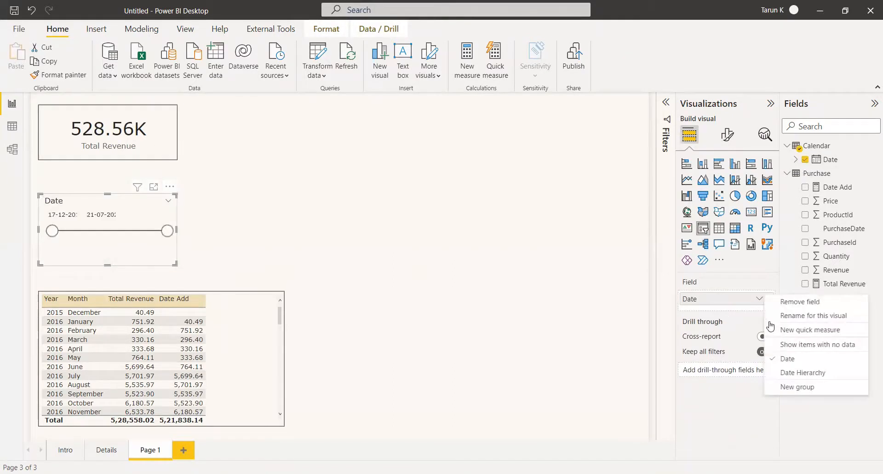
left_click(785, 373)
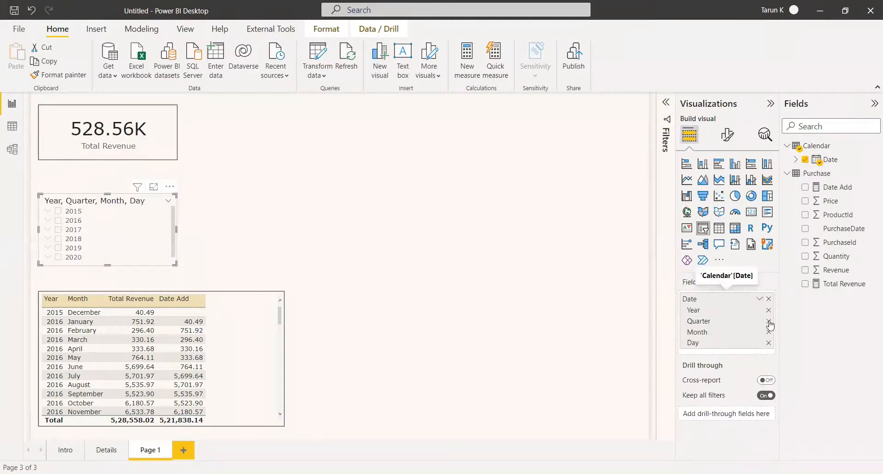
left_click(768, 333)
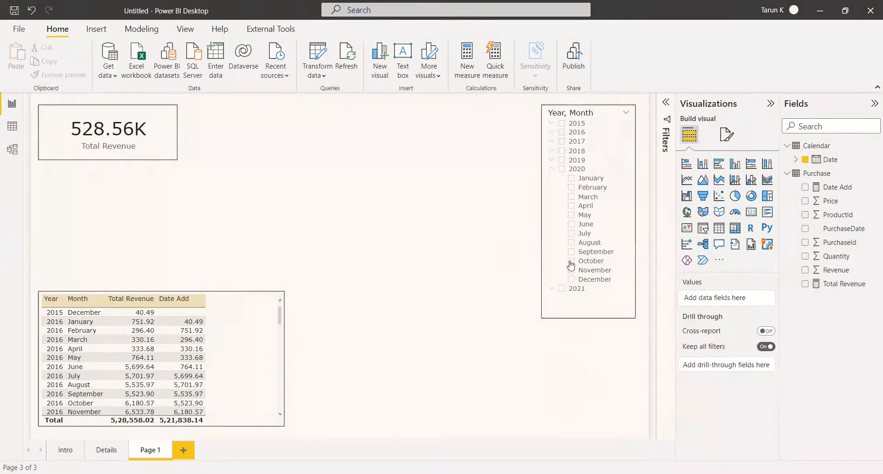
- Filter the page to February 2020 and January 2020 in turn to compare the revenue values, and clear the filter
left_click(571, 187)
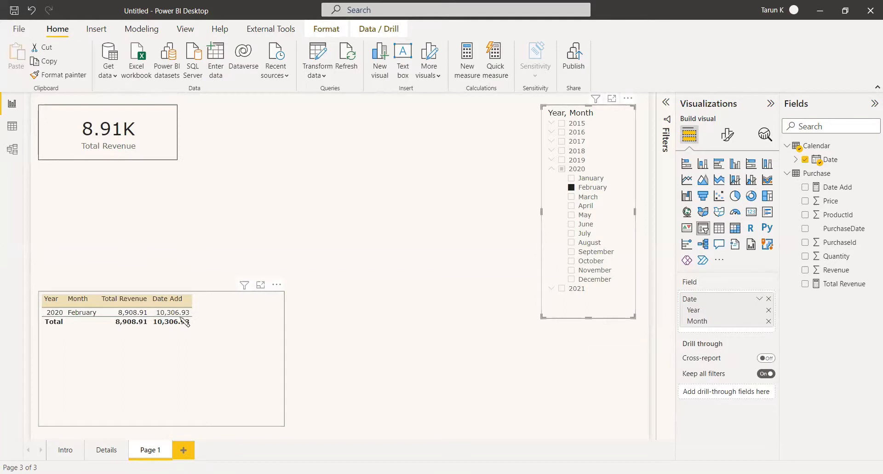
left_click(571, 178)
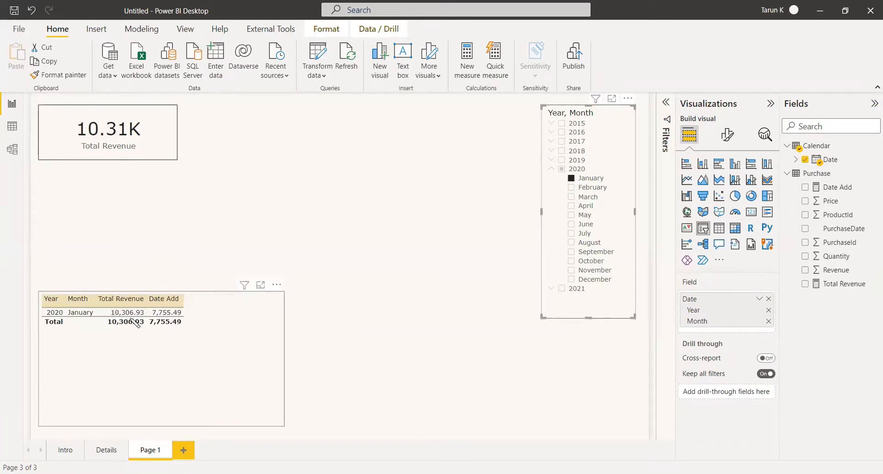
left_click(571, 178)
- Duplicate the Total Revenue card below the original, replace its field with Date Add, and check it with the February 2020 filter
left_click(165, 158)
key("ctrl+c")
key("ctrl+v")
left_click_drag(291, 161, 137, 217)
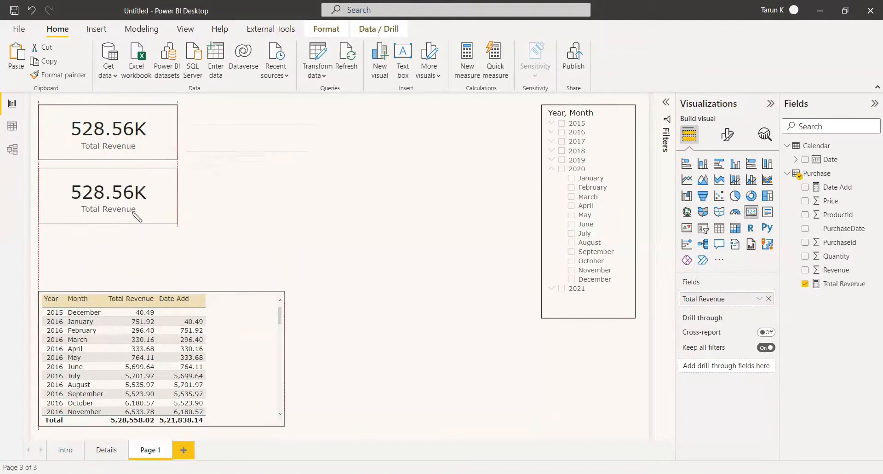
left_click(769, 301)
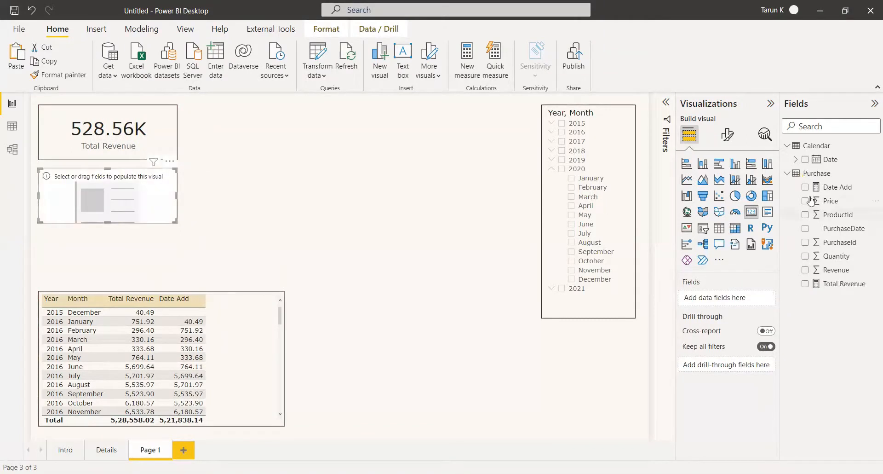
left_click(805, 188)
left_click(150, 234)
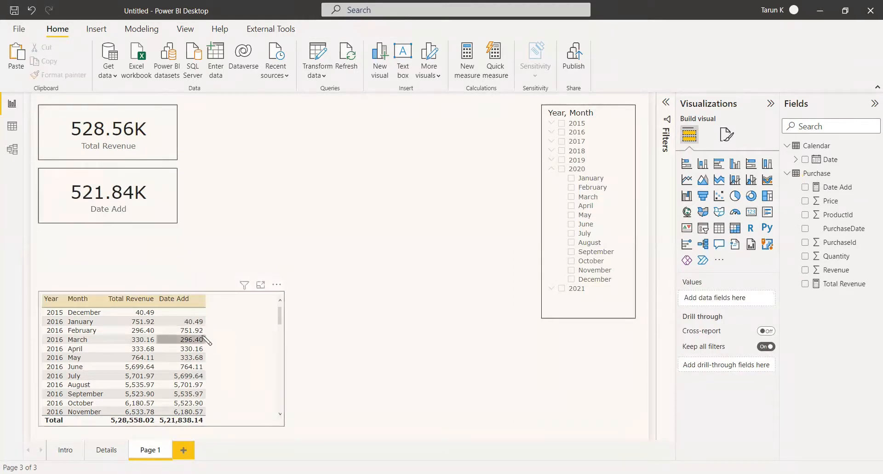
left_click(572, 189)
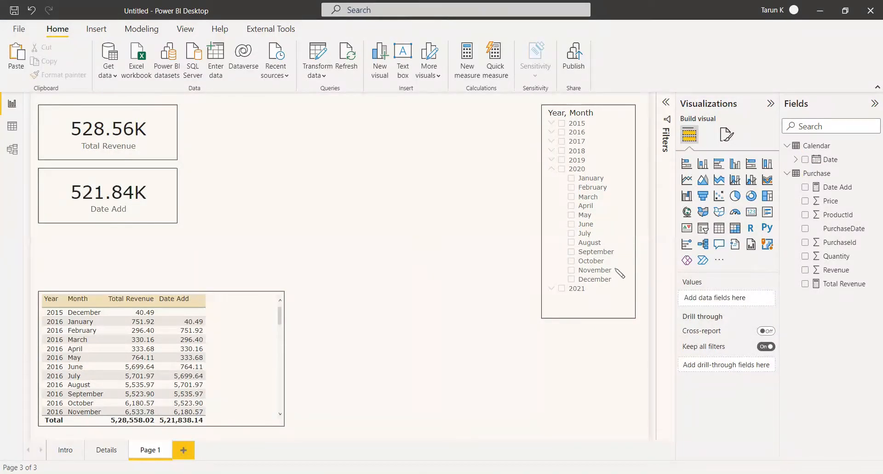
- Create a measure in the Purchase table named Parallel Period, starting its formula with CALCULATE on [Total Revenue]
right_click(814, 175)
key("Escape")
type("Parallel Period = CALCULATE(")
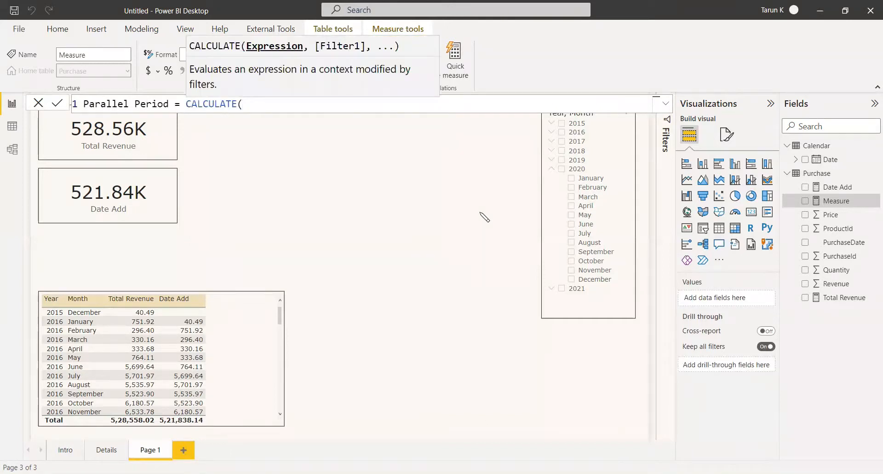
type("total")
key("Down")
key("Down")
key("Down")
key("Down")
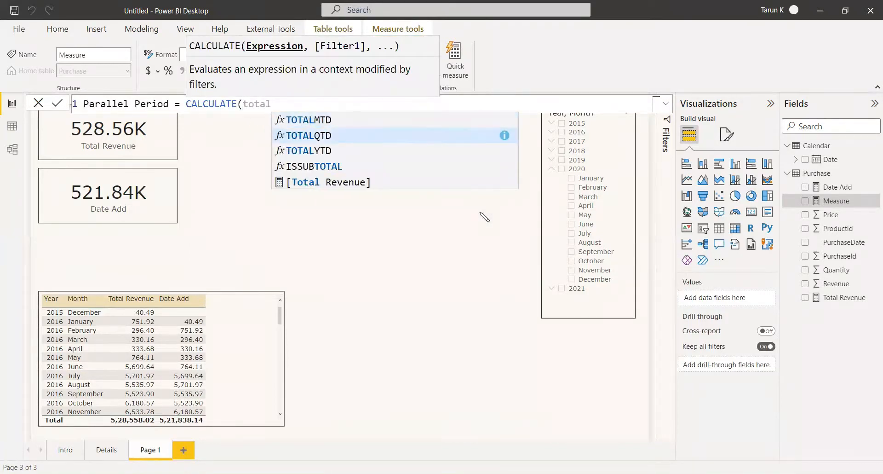
key("Tab")
- Complete the Parallel Period formula with PARALLELPERIOD over 'Calendar'[Date], -1 and MONTH as the filter, and commit the measure
type(", PARAL")
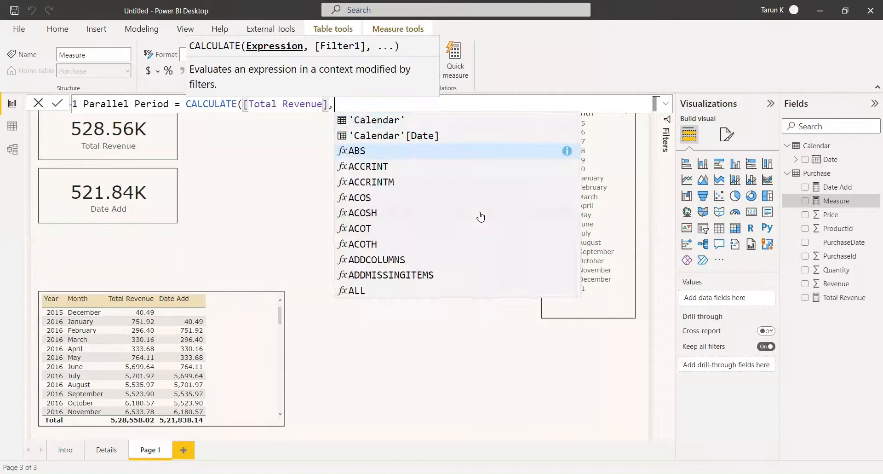
type("LEL")
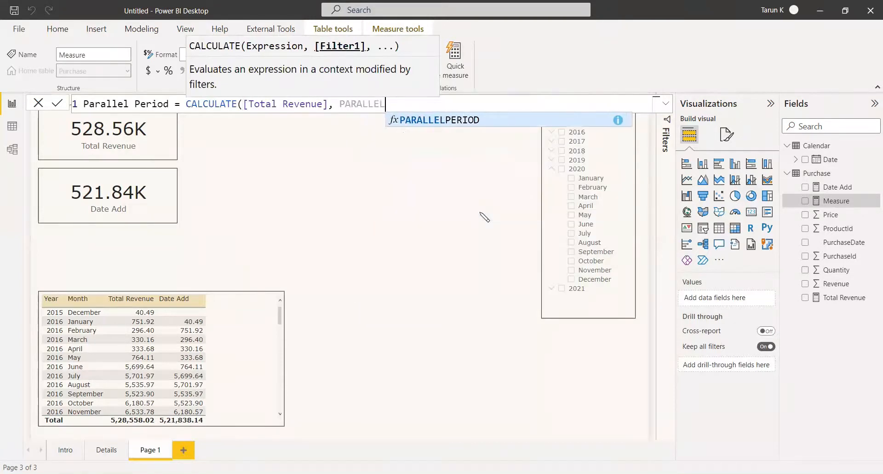
key("Tab")
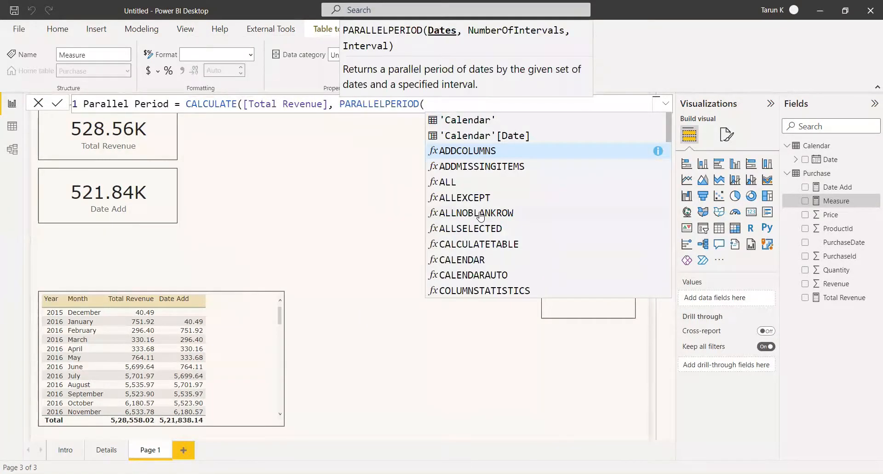
type("calen")
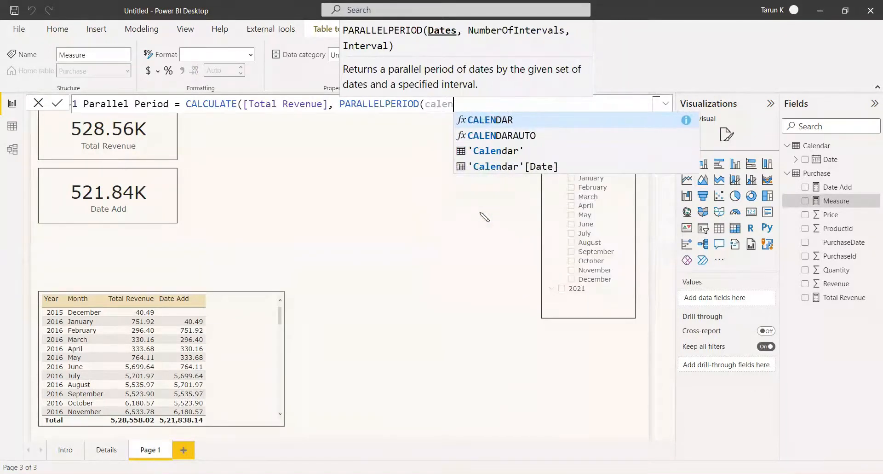
key("Down")
key("Down")
key("Down")
key("Tab")
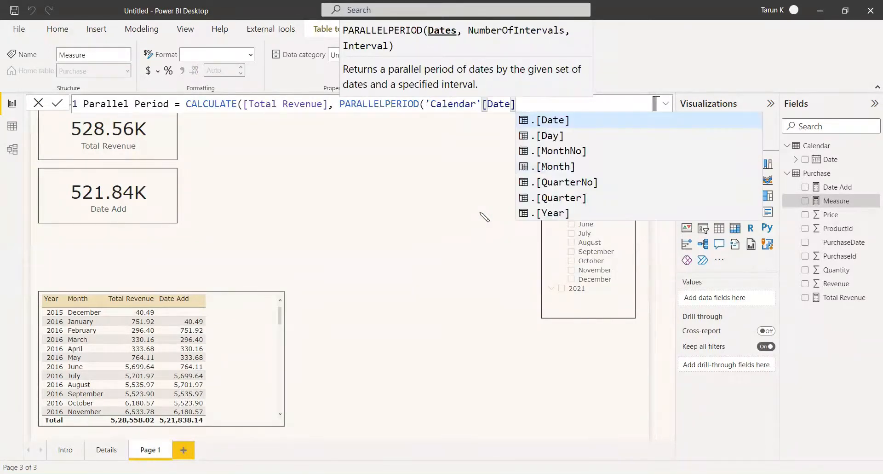
type(",")
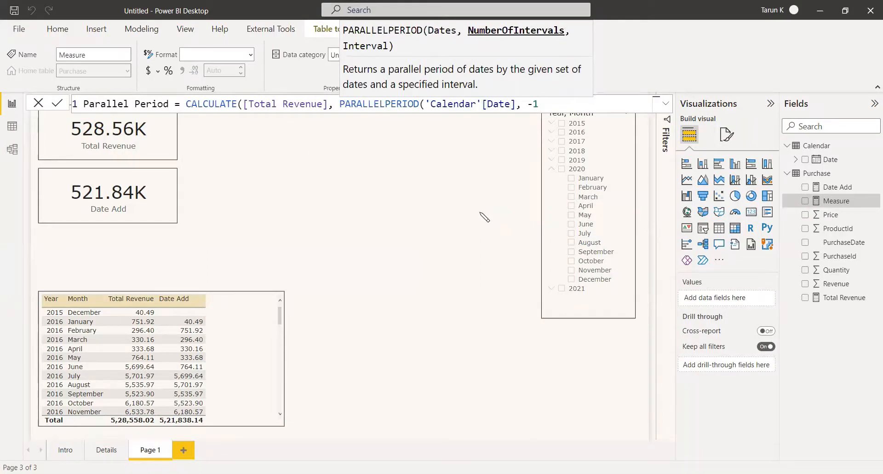
type("-1,MONTH")
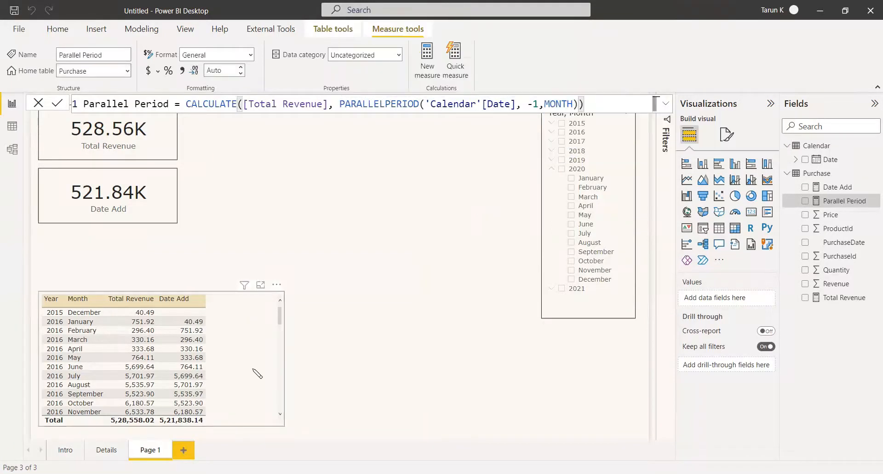
- Add the Parallel Period measure to the table visual and widen the table
left_click(257, 369)
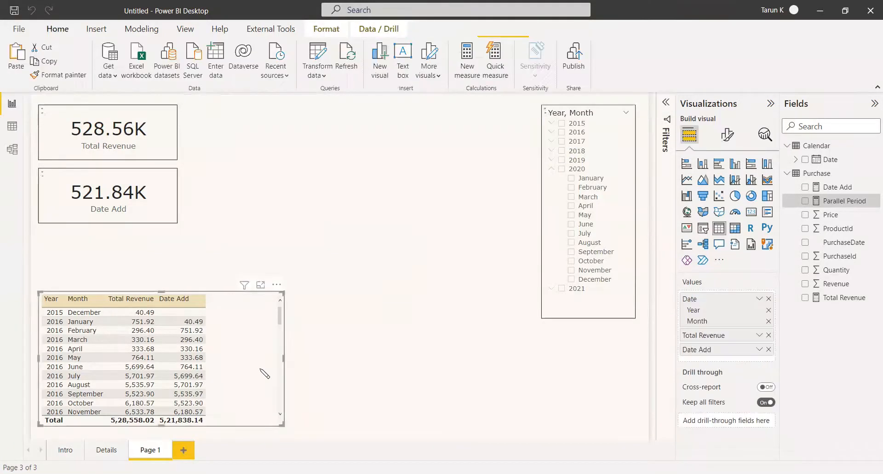
left_click(805, 201)
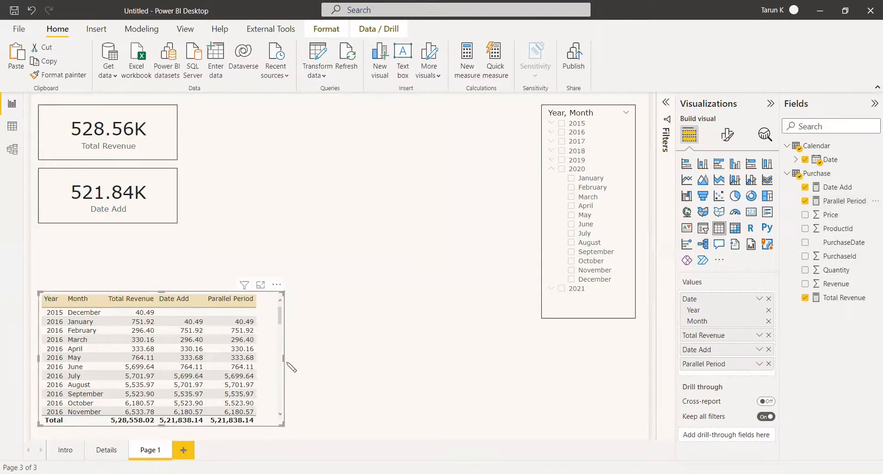
left_click_drag(284, 358, 339, 358)
- Line up the Date Add card beside the Total Revenue card and add a third card showing Parallel Period
left_click(239, 234)
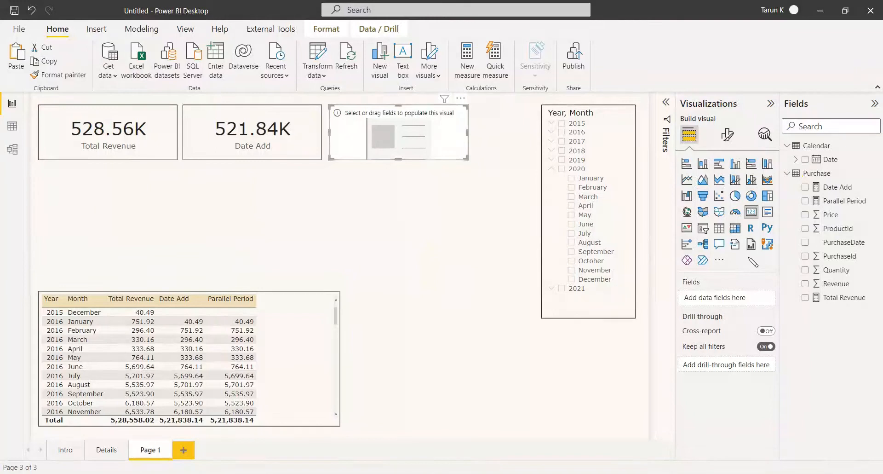
left_click(805, 202)
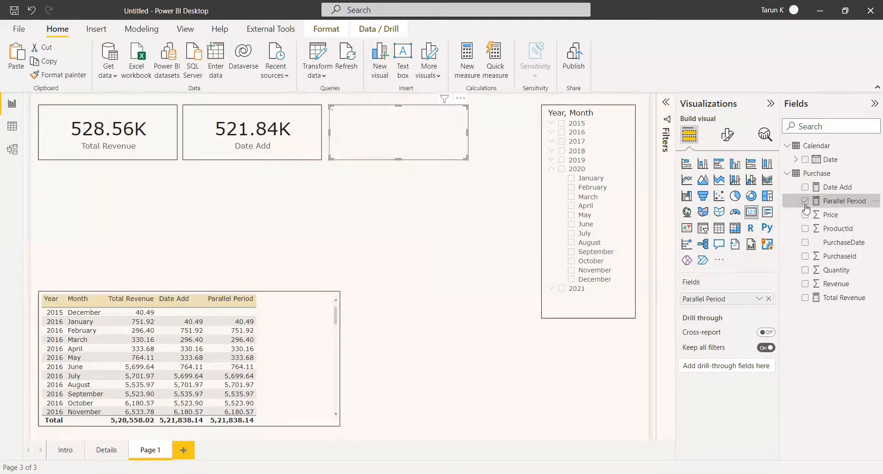
left_click(444, 240)
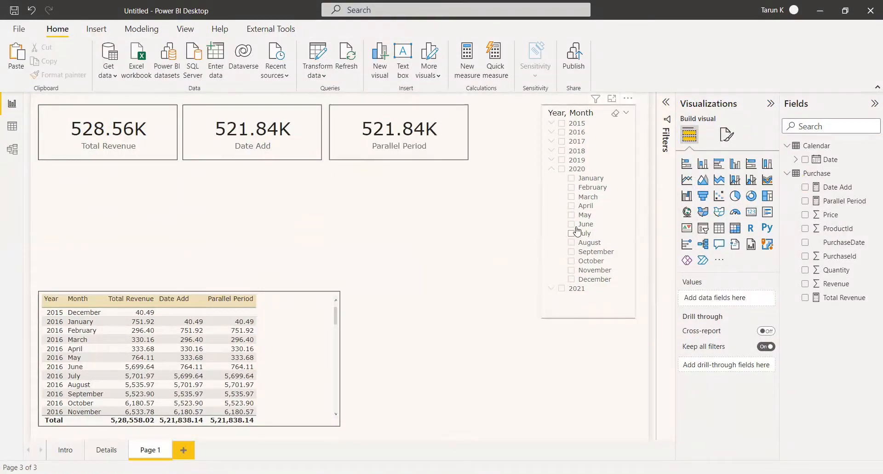
- Filter the page to March 2020 and compare the Date Add and Parallel Period values with Total Revenue
left_click(572, 198)
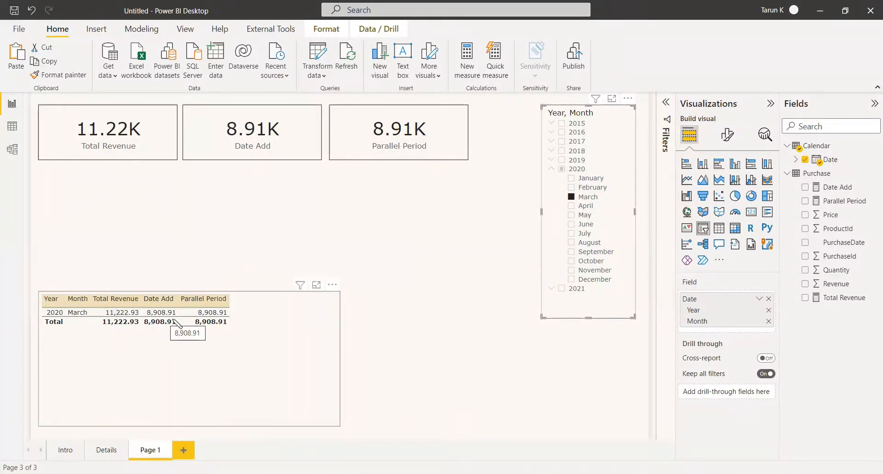
left_click(278, 193)
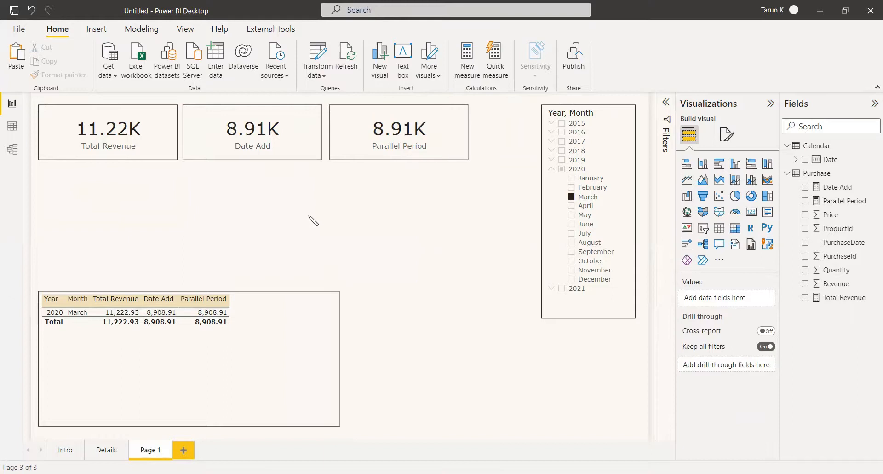
- Insert a gauge below the Date Add card with Total Revenue as its value and Date Add as its target
left_click(735, 212)
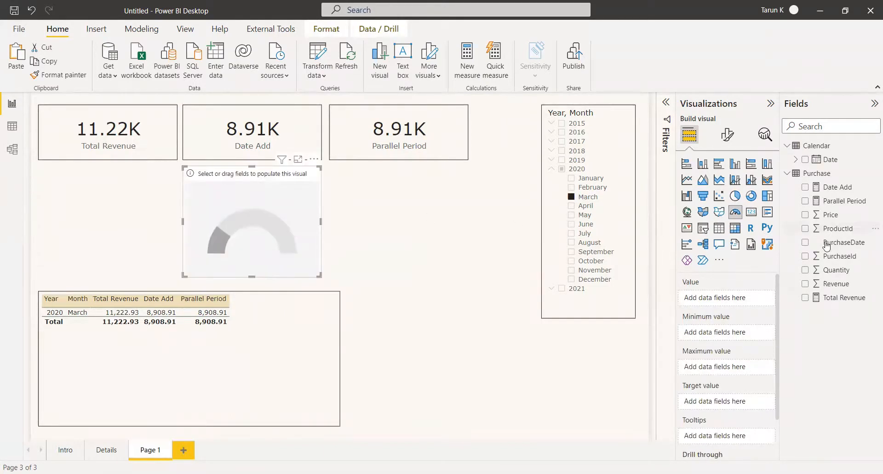
left_click_drag(841, 187, 728, 403)
left_click_drag(833, 298, 711, 301)
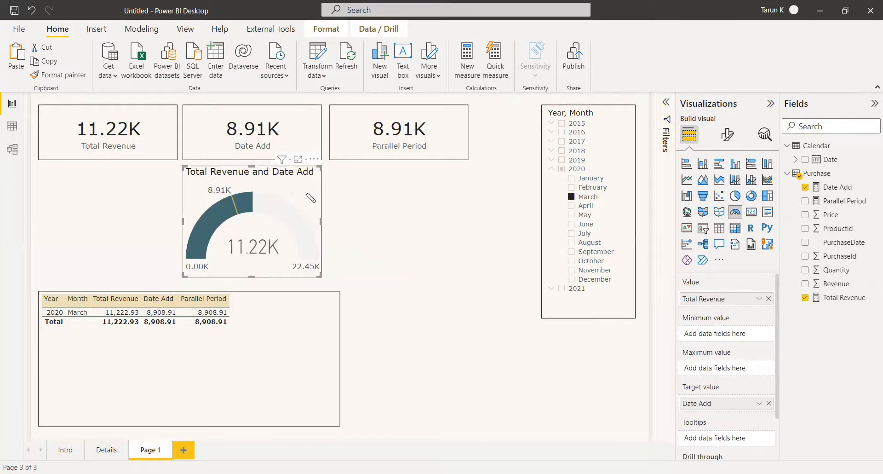
- Duplicate the gauge beside the original and convert the copy to a KPI showing Parallel Period and Total Revenue by Date
left_click(810, 301)
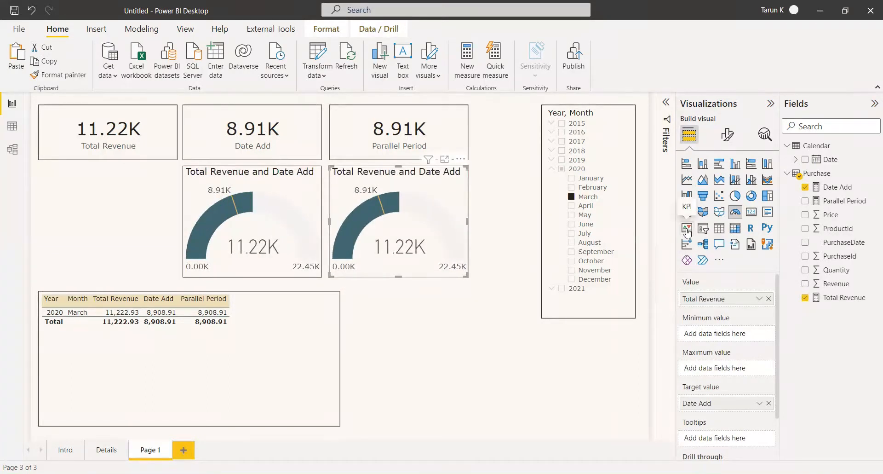
left_click(687, 232)
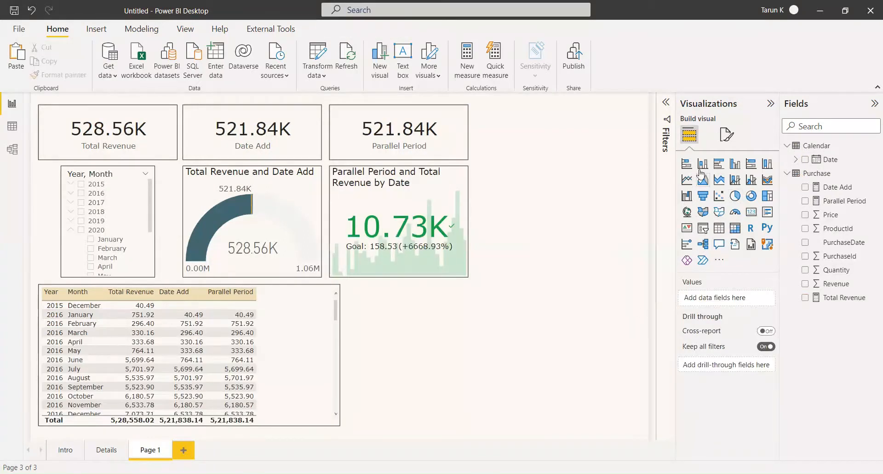
- Insert a clustered column chart beside the table showing Total Revenue, Date Add and Parallel Period by Year
left_click(736, 166)
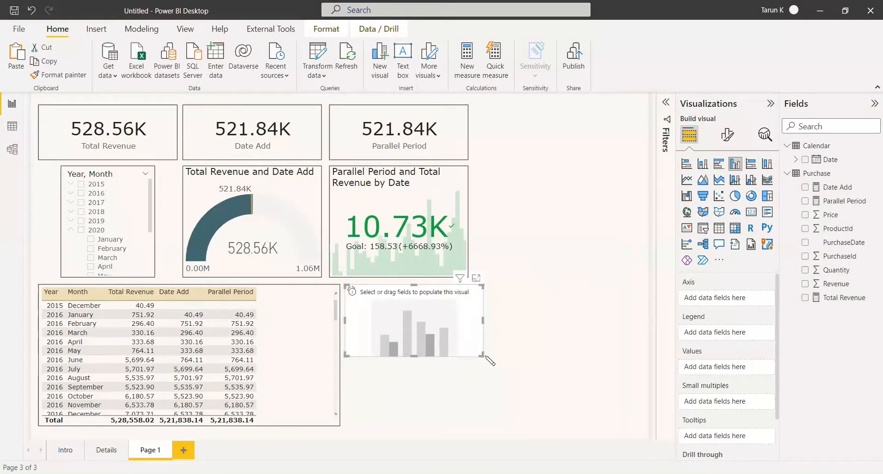
left_click_drag(521, 415, 602, 421)
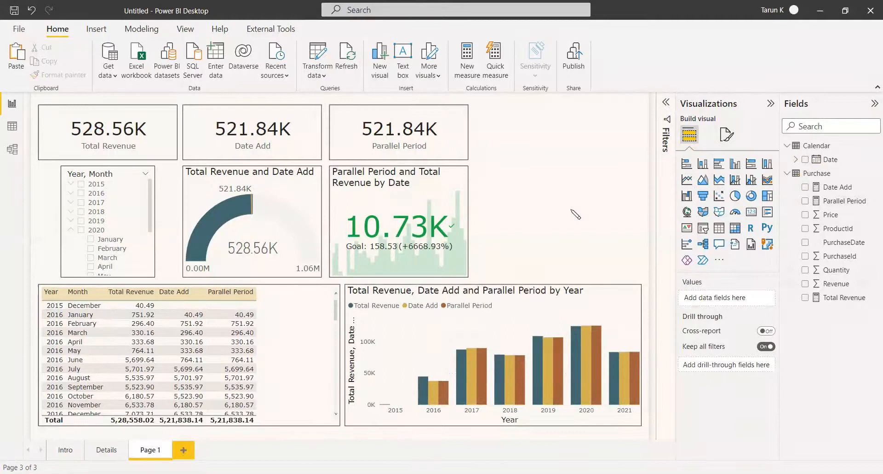
- Create a Previous Month measure in the Purchase table, beginning its formula with CALCULATE on the Total Revenue measure
right_click(807, 173)
left_click(759, 186)
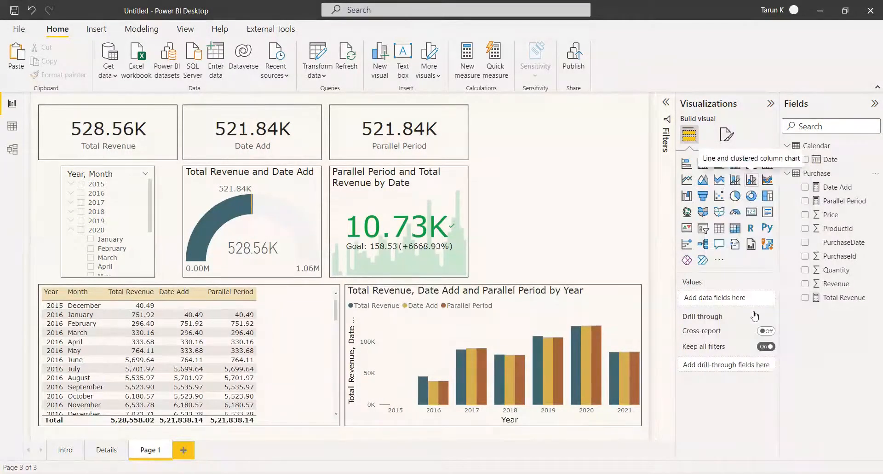
type("Prev")
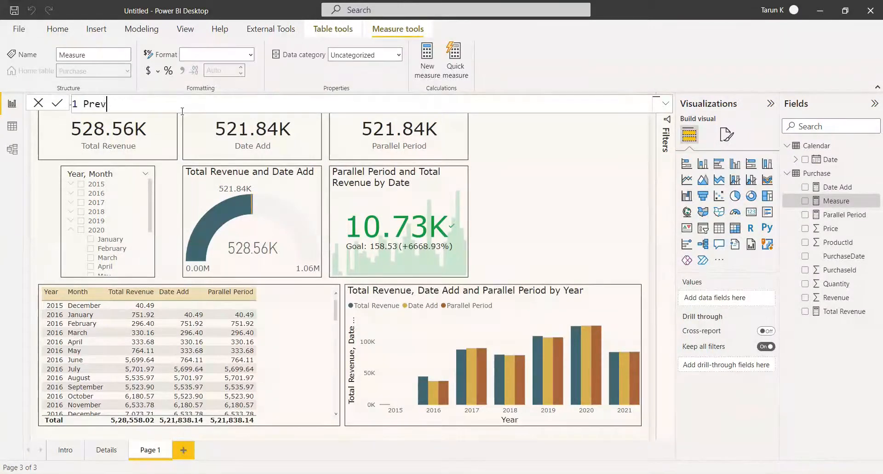
type("ious Month = cal")
key("Tab")
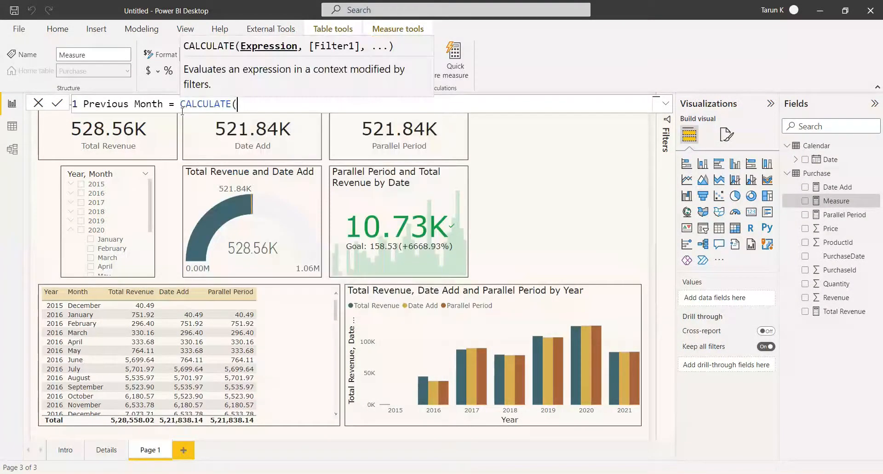
type("tot")
key("Down")
key("Down")
key("Down")
key("Down")
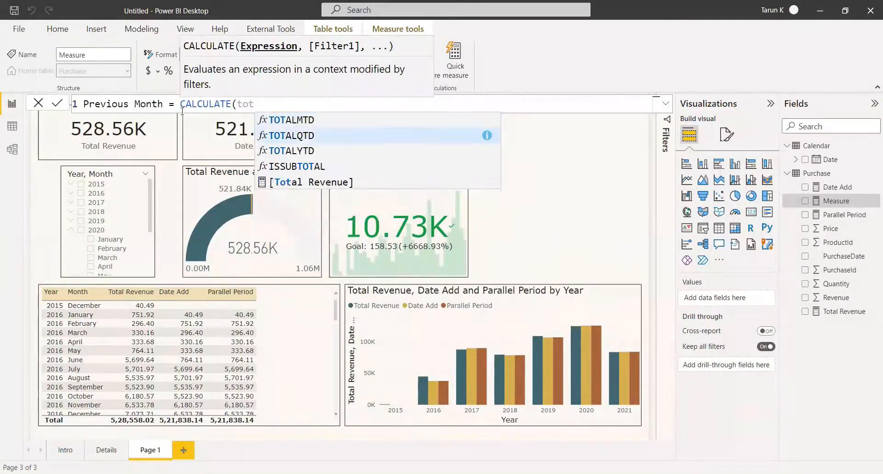
key("Tab")
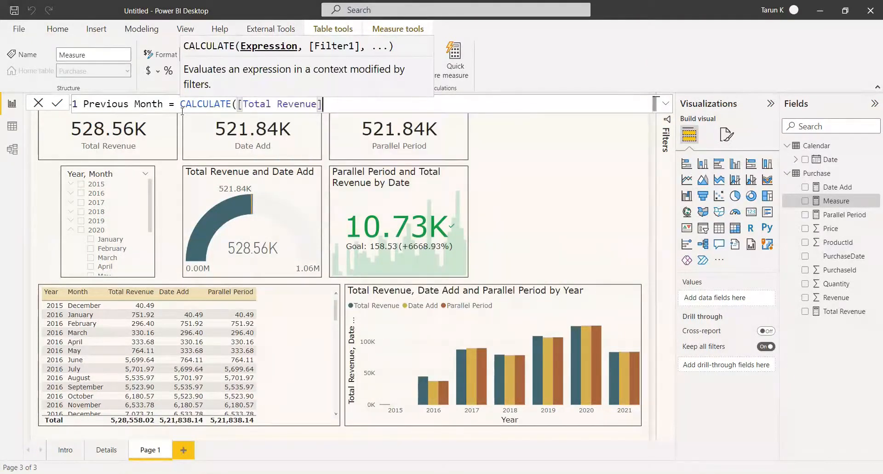
- Complete the Previous Month measure with a PREVIOUSMONTH filter based on the Calendar table's date
type(", ")
type("PREVIO")
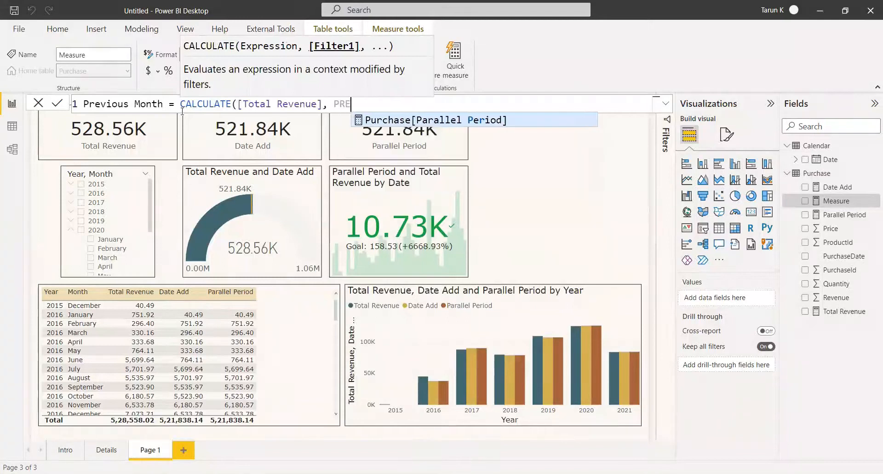
key("Down")
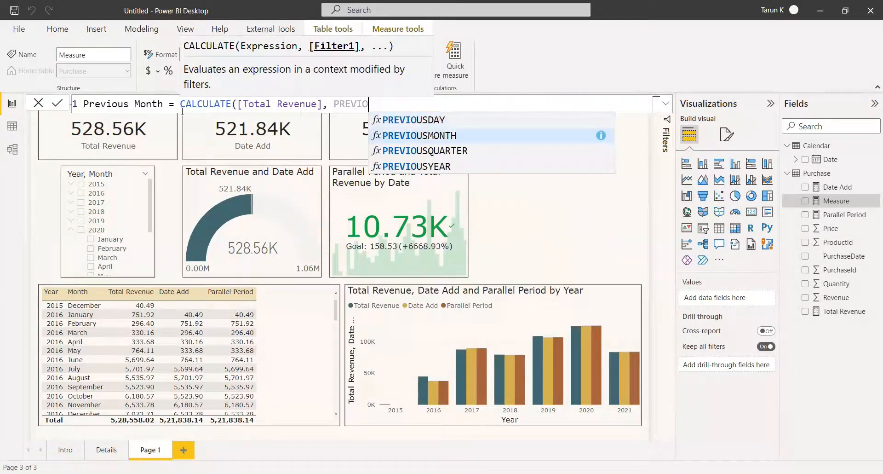
key("Tab")
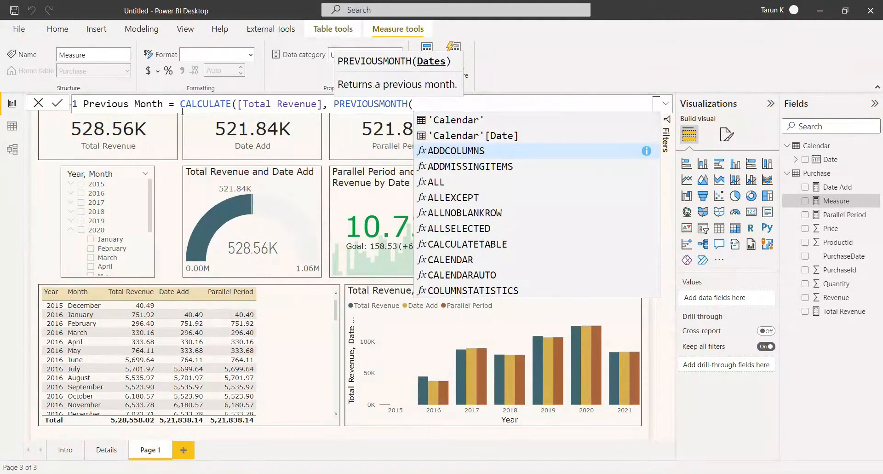
type("calen")
key("Down")
key("Down")
key("Down")
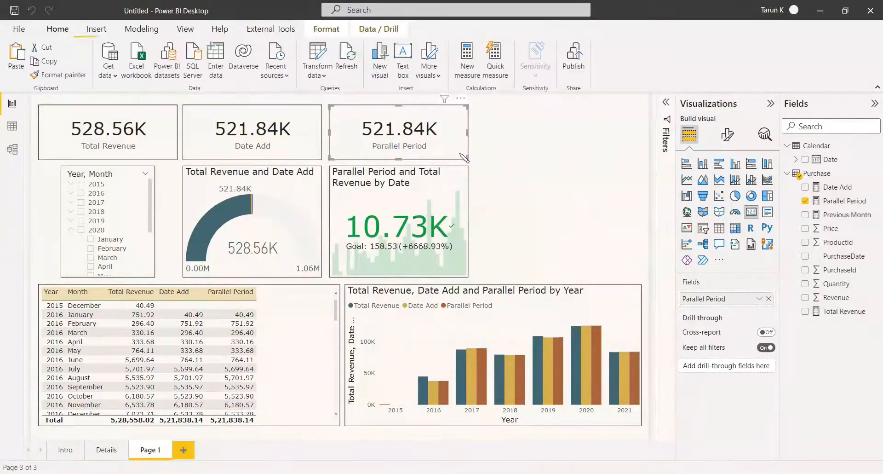
- Duplicate the Parallel Period card, place the copy beside the original, and replace its field with Previous Month
key("ctrl+c")
key("ctrl+v")
left_click_drag(452, 150, 596, 150)
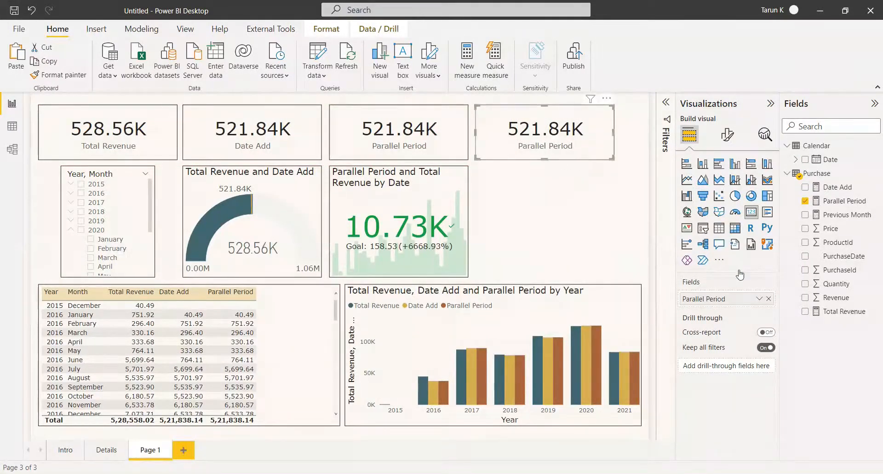
left_click(770, 298)
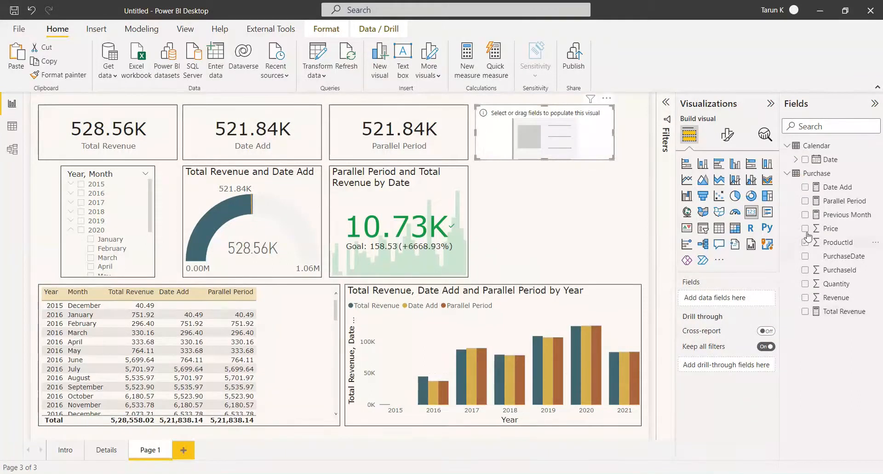
left_click(805, 214)
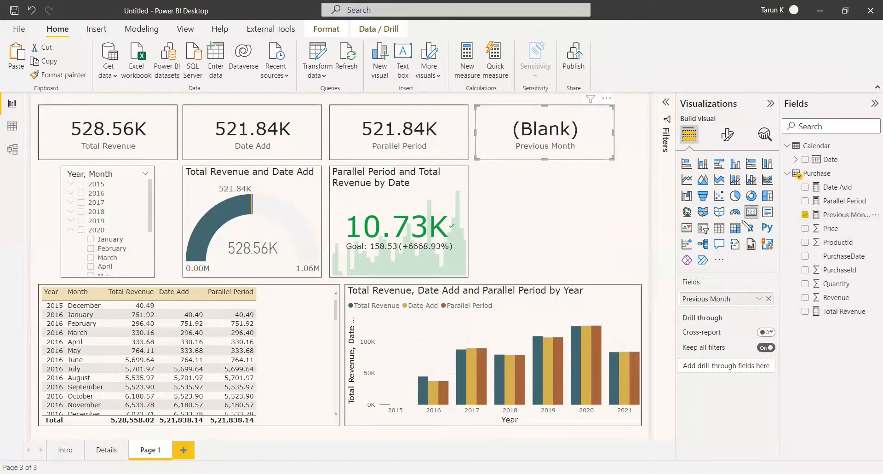
- Filter the page to June 2020 to compare the Previous Month card with the other cards, and clear the filter
left_click_drag(152, 211, 156, 261)
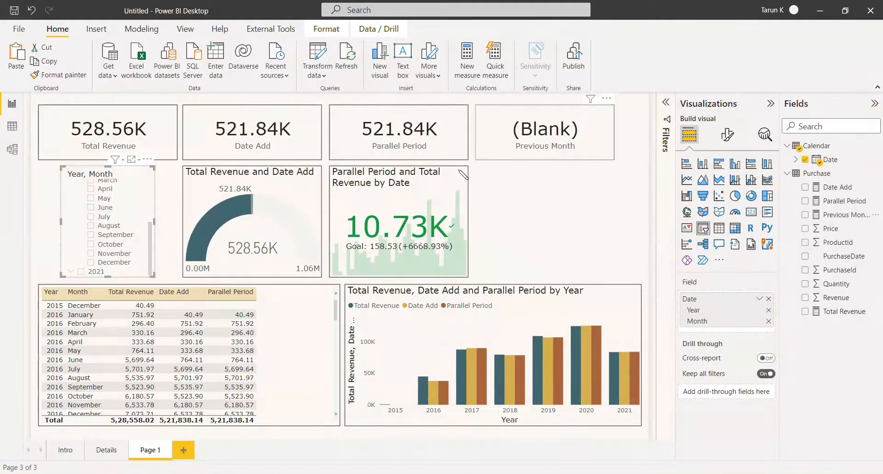
left_click(90, 207)
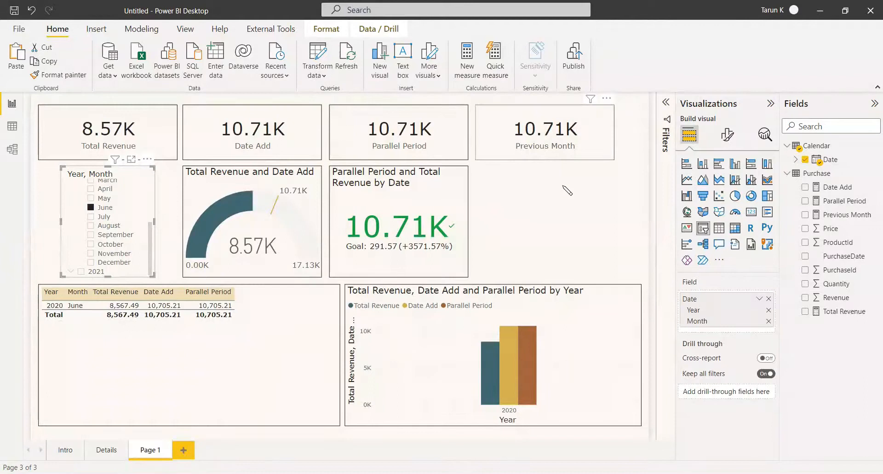
left_click(578, 254)
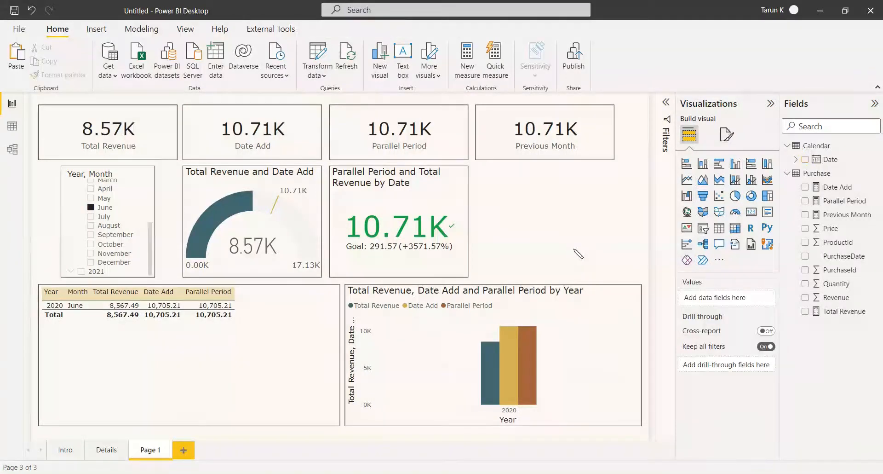
left_click(91, 208)
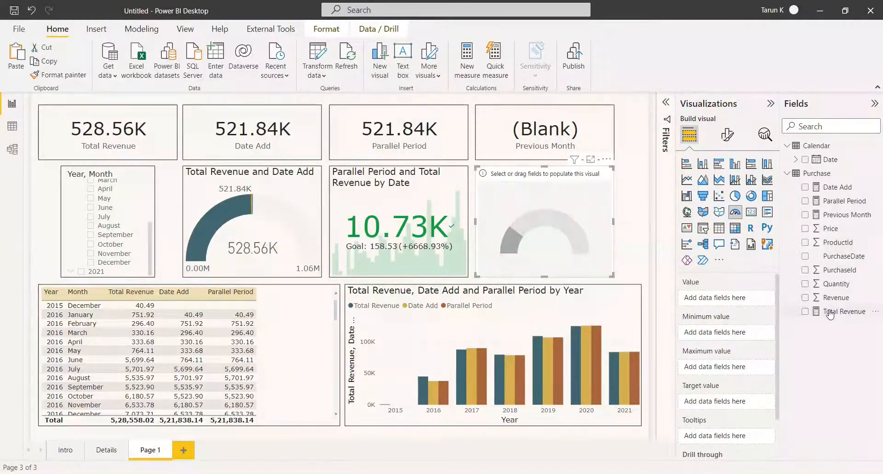
- Assign Total Revenue as the value and Previous Month as the target of the empty gauge below the Previous Month card
left_click_drag(814, 316, 729, 299)
left_click_drag(838, 214, 717, 402)
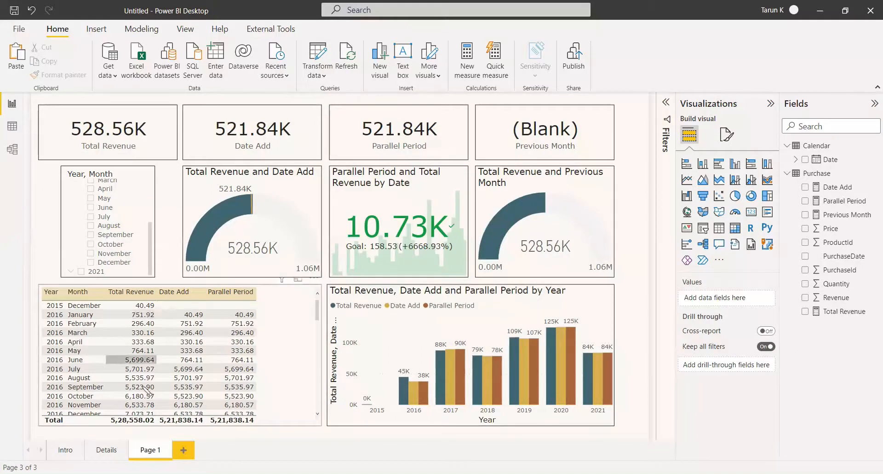
- Add the Previous Month measure to the monthly revenue table and to the clustered column chart by year
left_click(245, 304)
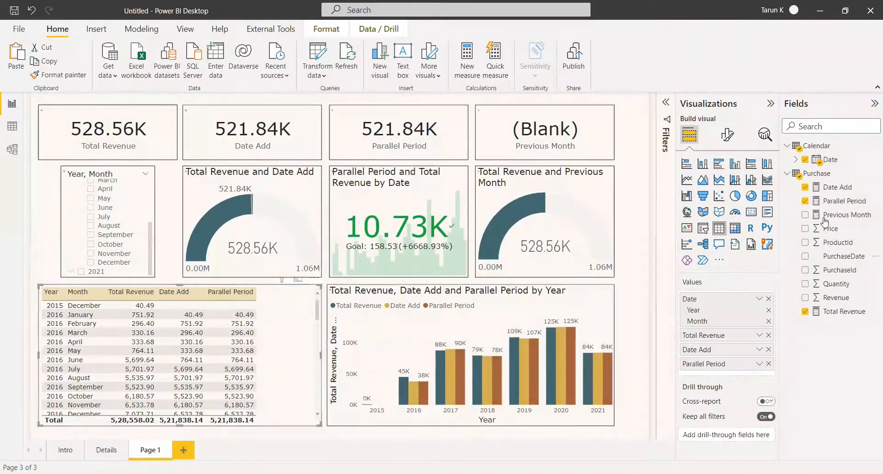
left_click(805, 215)
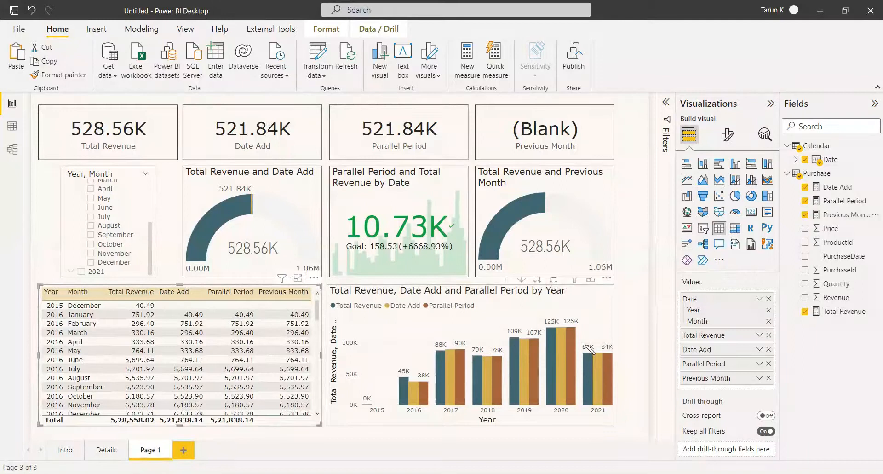
left_click(608, 303)
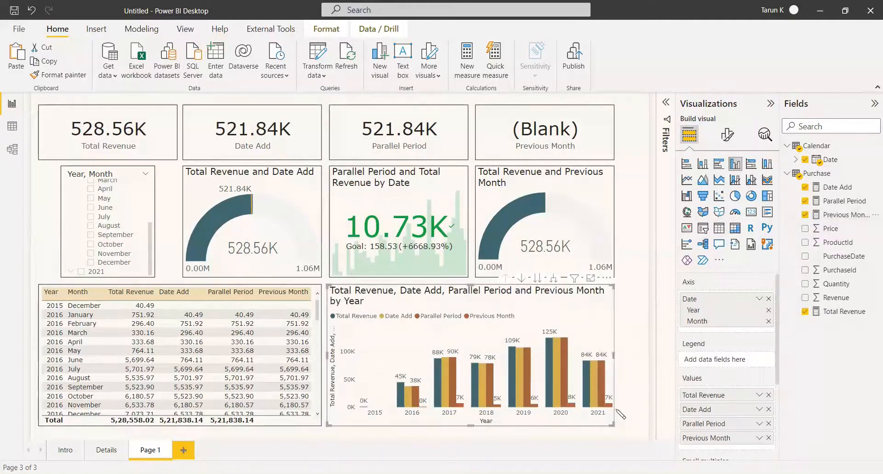
left_click(621, 425)
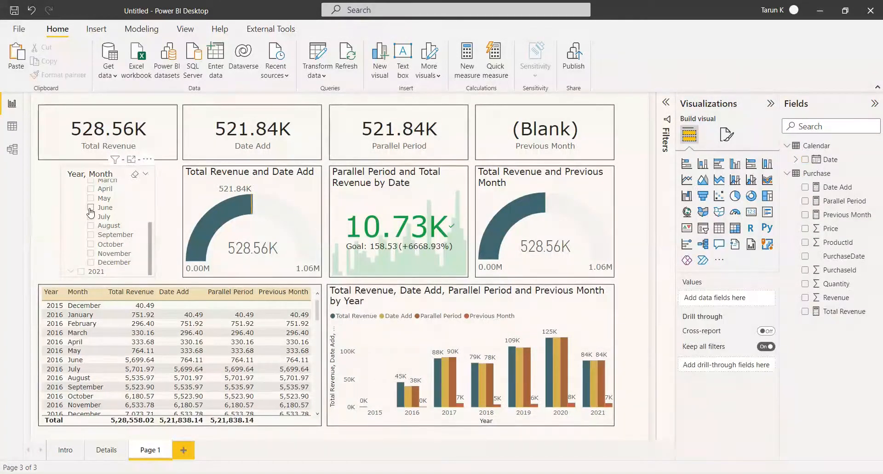
- Filter the page to June 2020 and compare Previous Month with Date Add and Parallel Period across all visuals
left_click(91, 209)
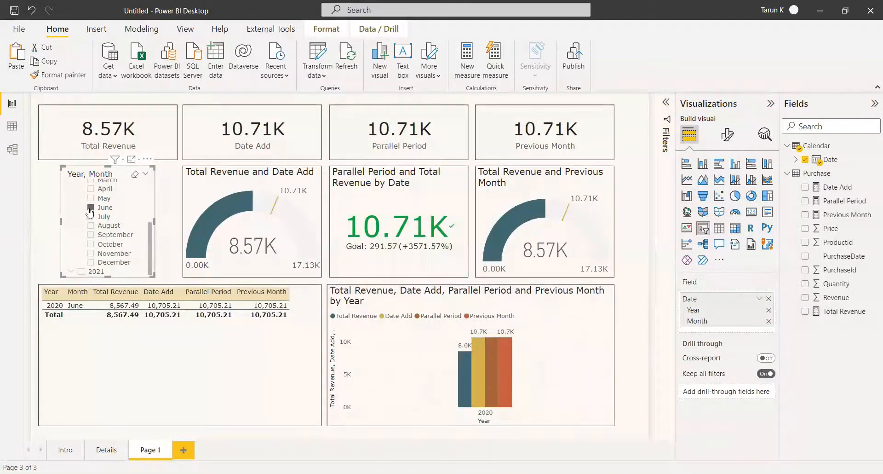